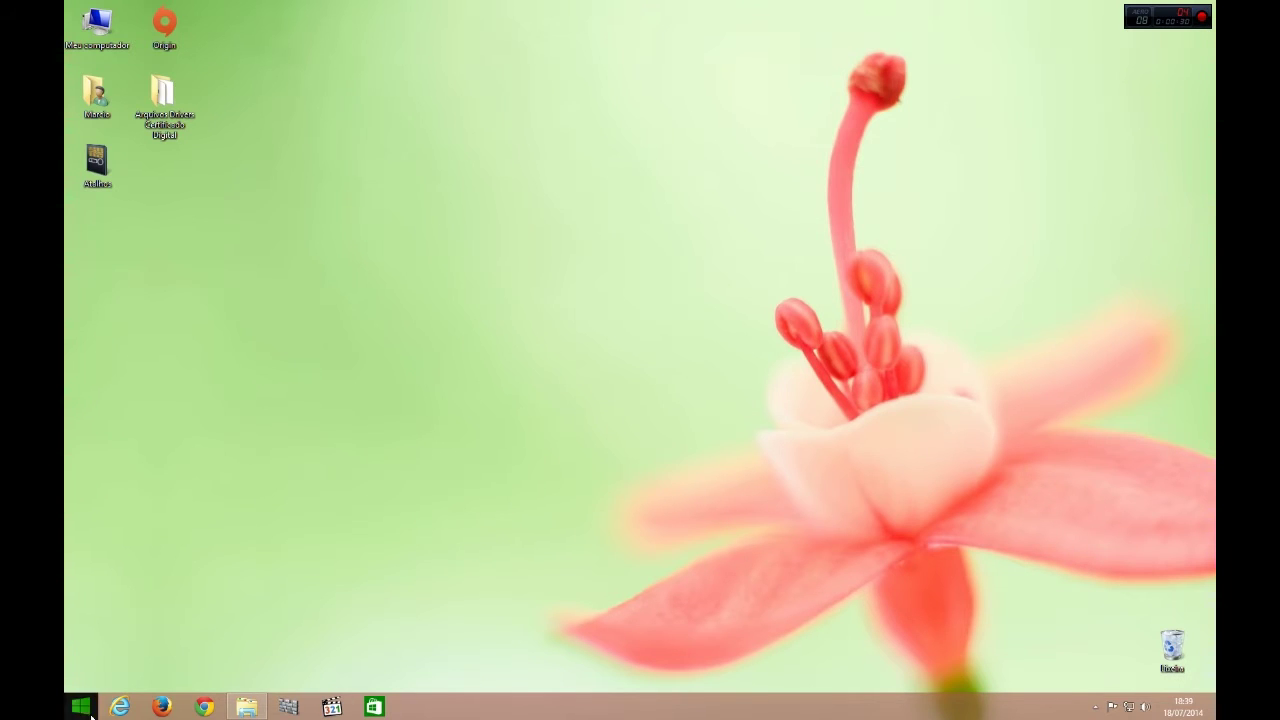
Step: Open the Arquivos Drivers Certificado Digital folder and launch SafeSignIdentityClient3039 as administrator with Português (Brasileiro) as the setup language
double_click(163, 100)
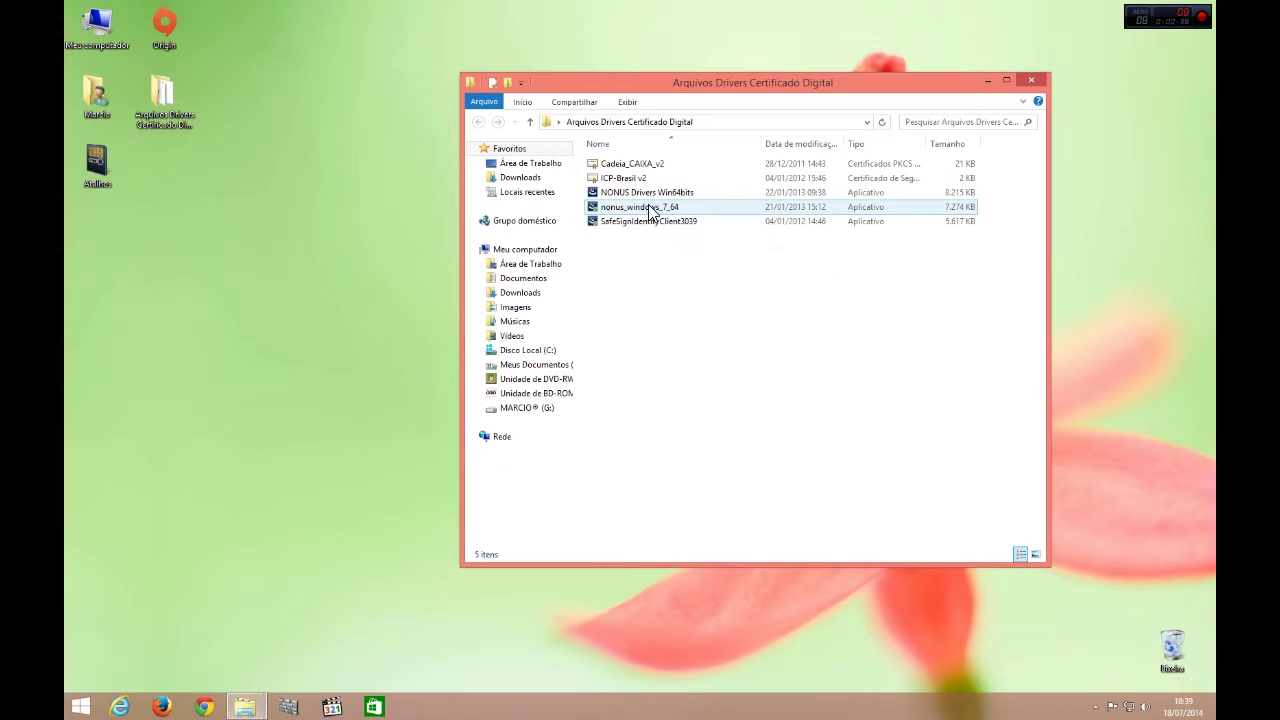
right_click(650, 224)
click(674, 245)
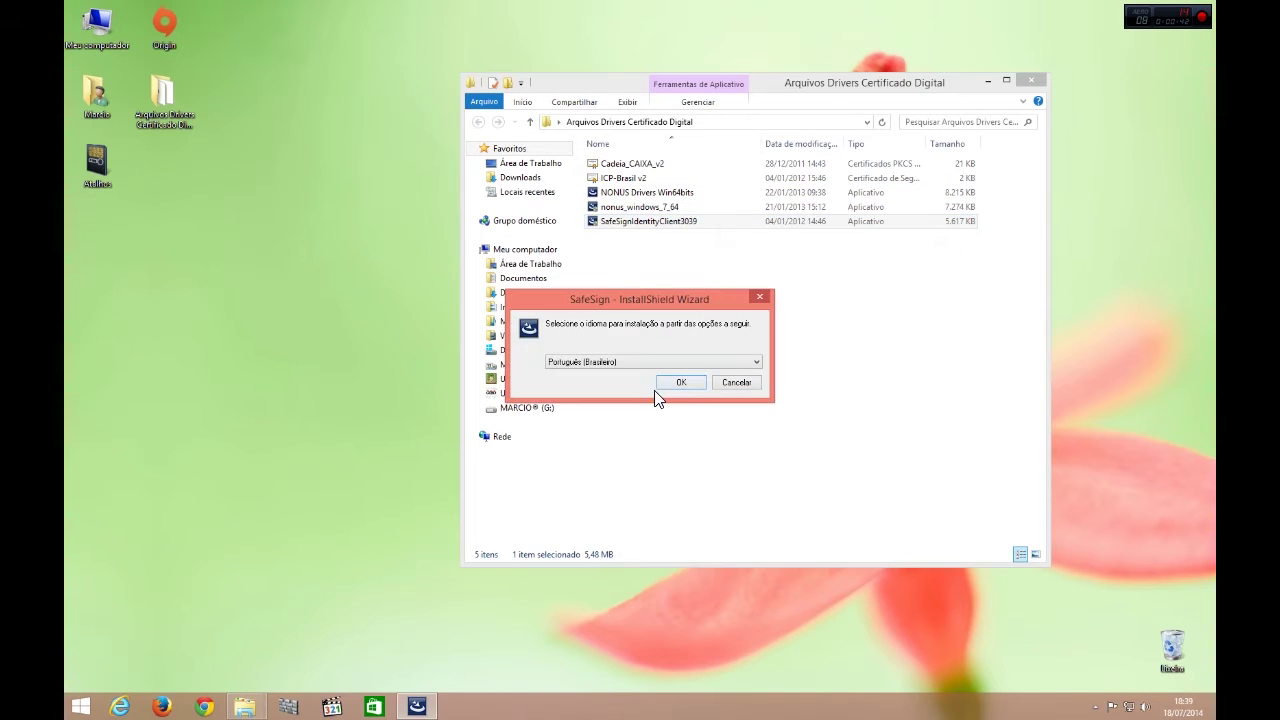
click(680, 382)
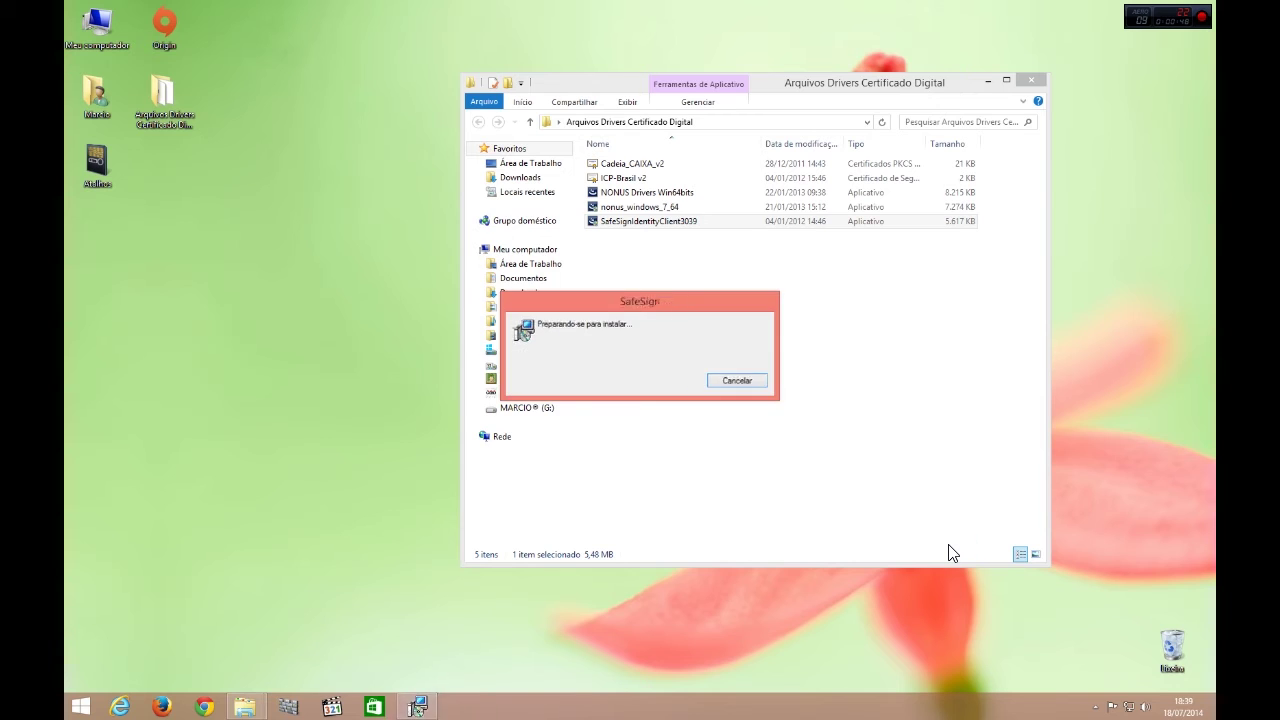
Step: Accept the SafeSign license terms and start the installation with the default destination folder and program features
click(720, 460)
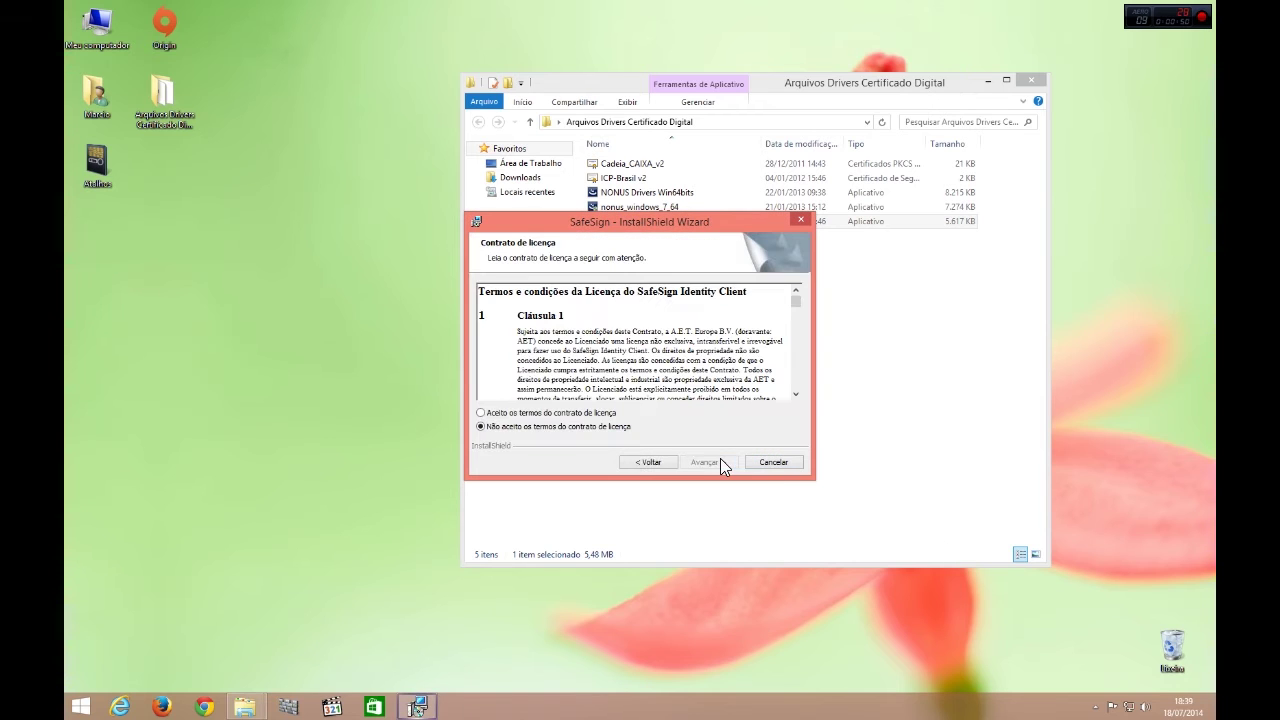
click(569, 413)
click(702, 460)
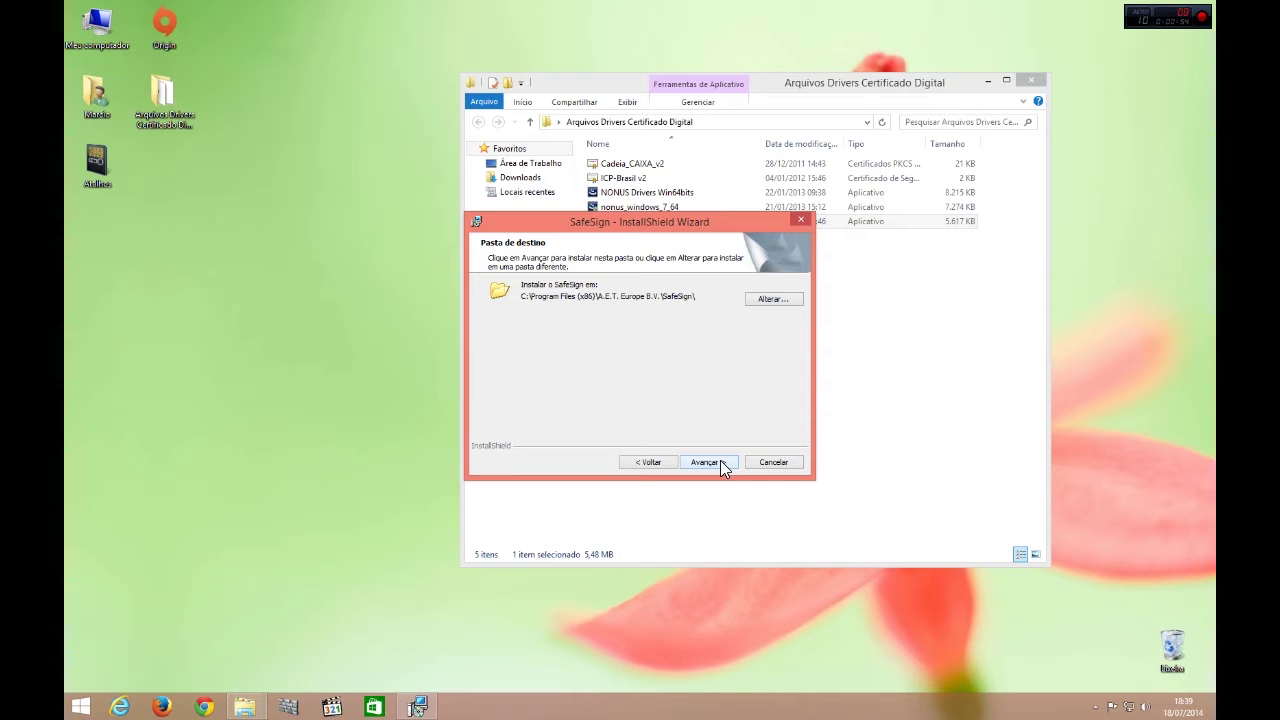
click(720, 460)
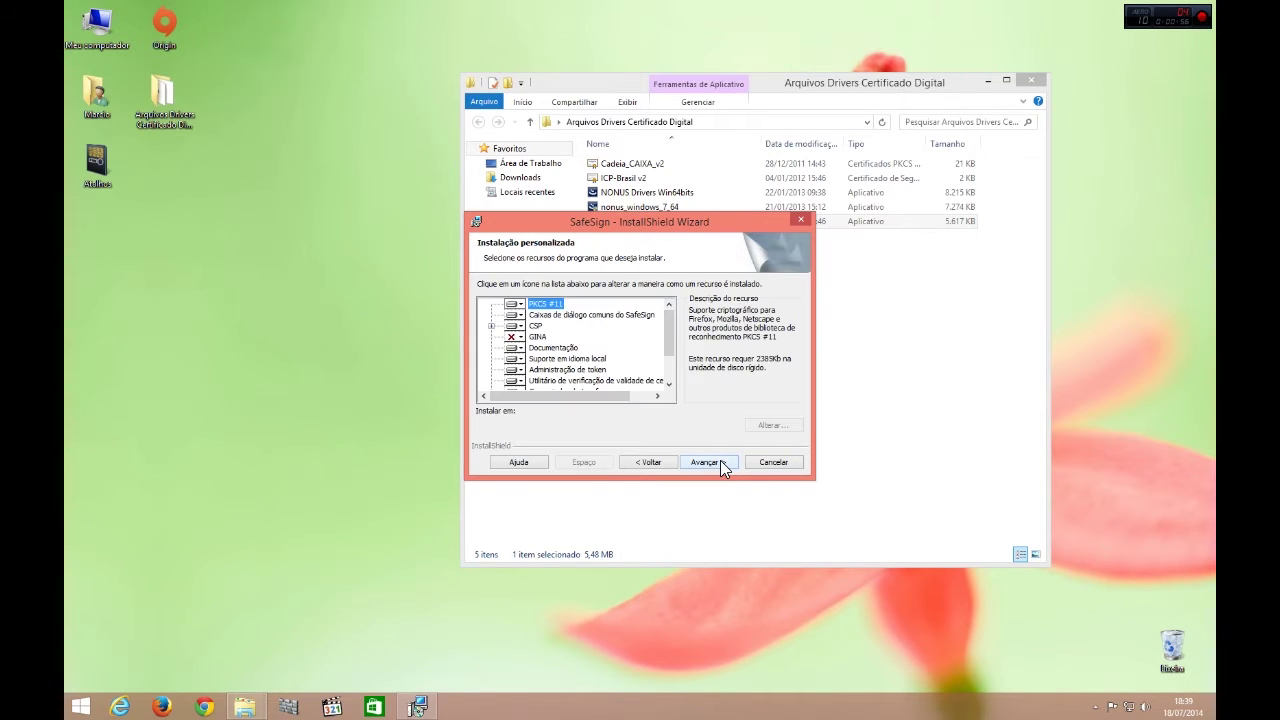
click(720, 460)
click(720, 460)
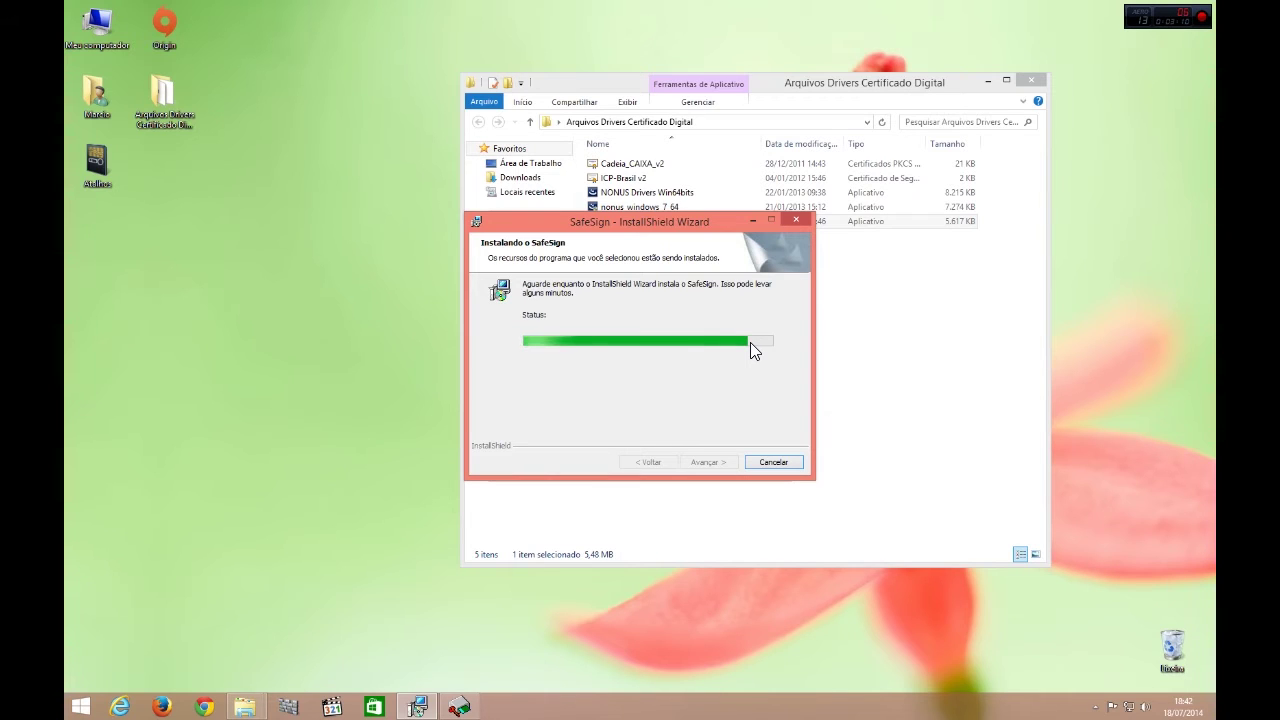
Step: Move the SafeSign wizard aside and install SafeSign into Firefox 30.0 (pt-BR)
drag(652, 222, 894, 143)
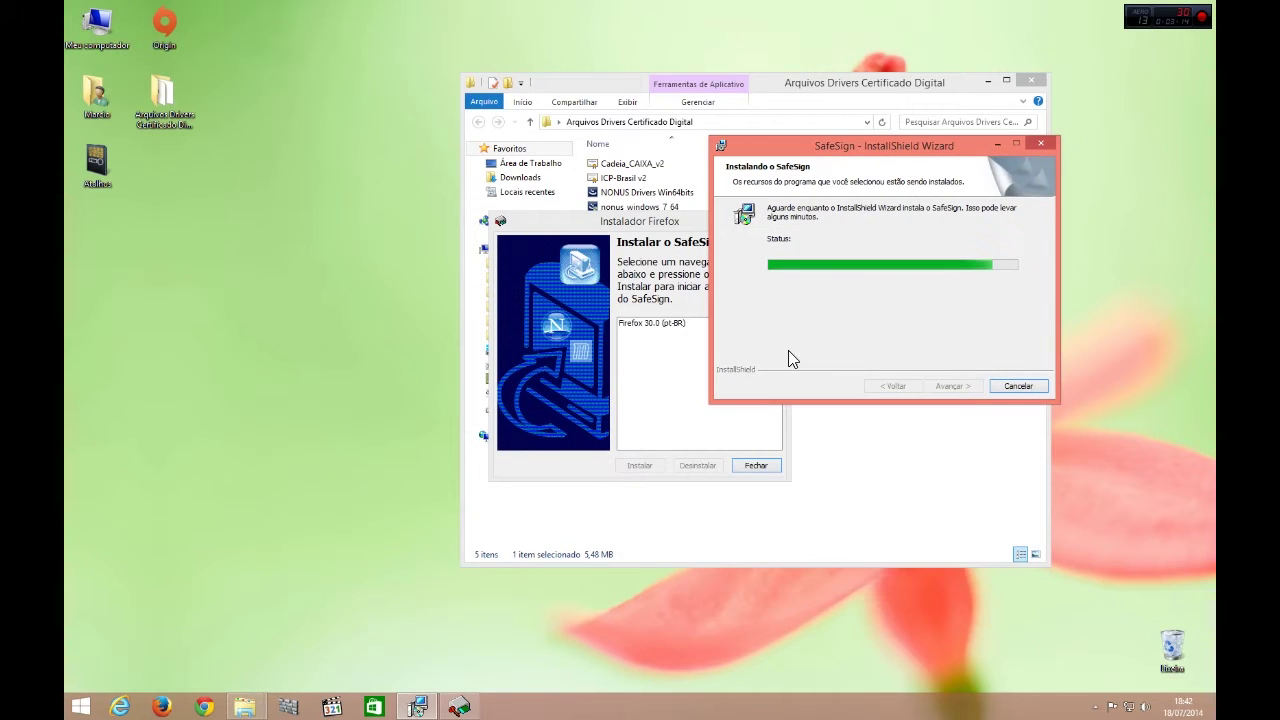
click(650, 222)
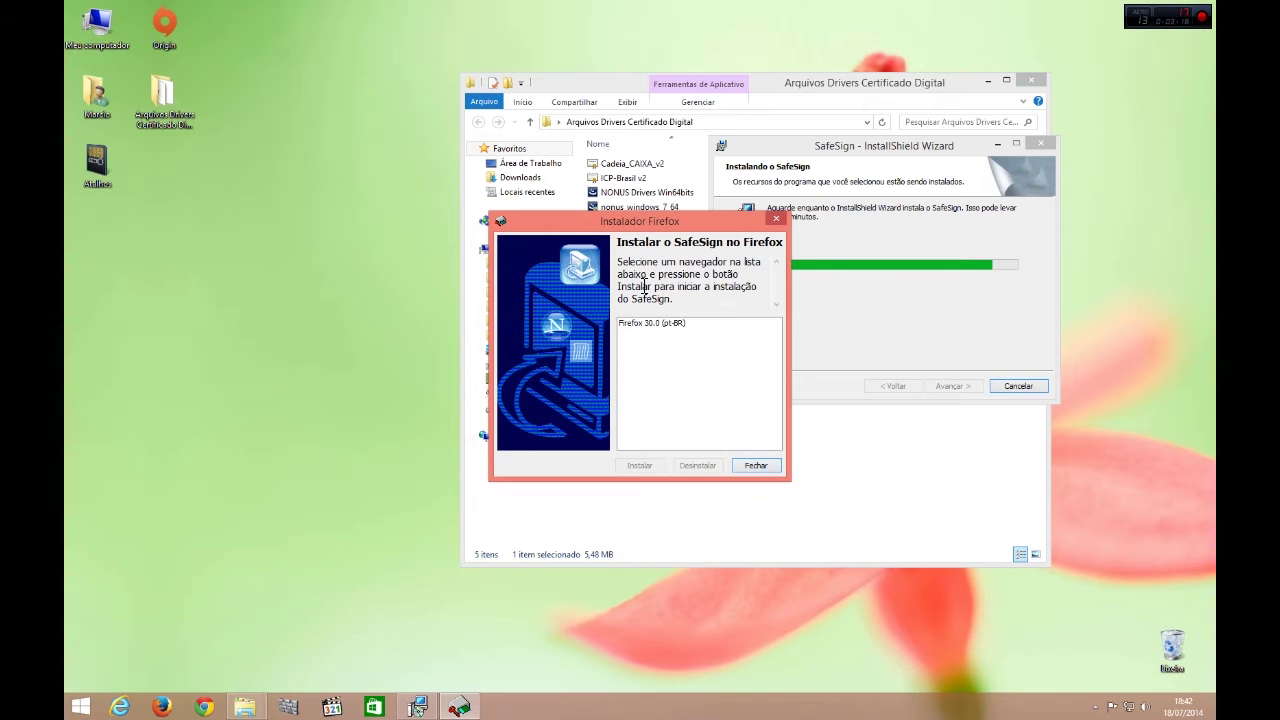
click(660, 328)
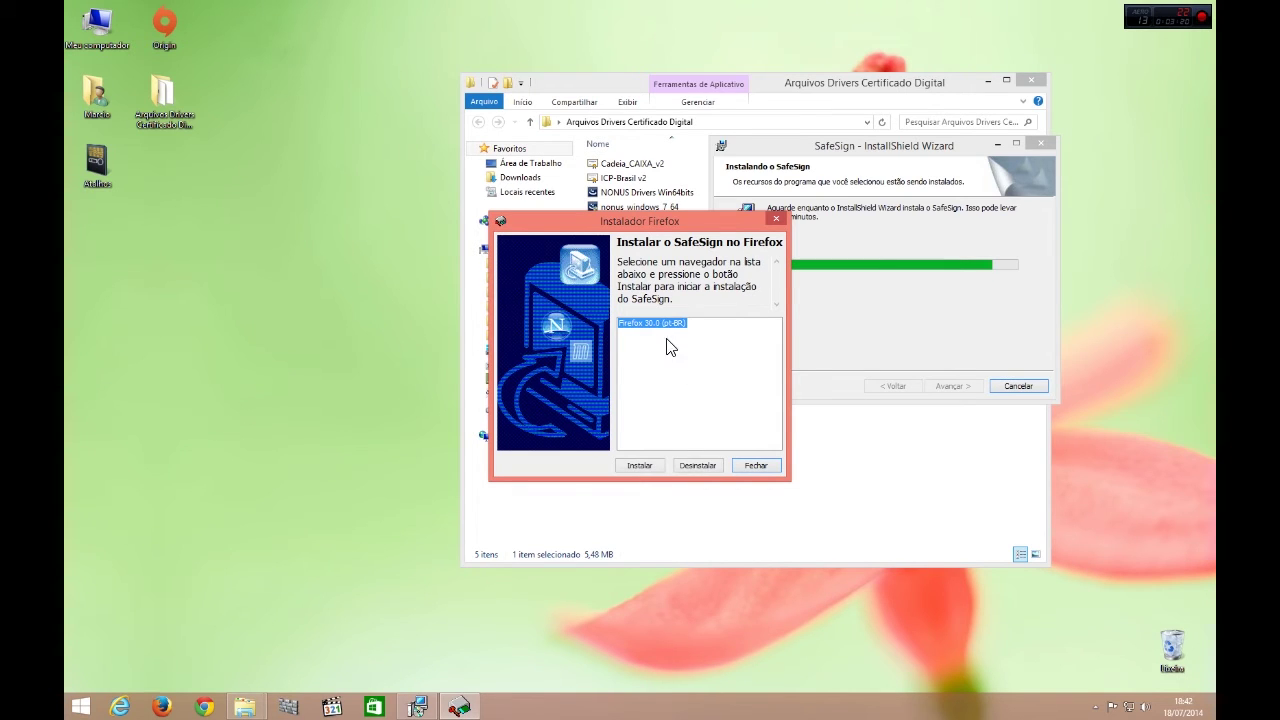
click(640, 466)
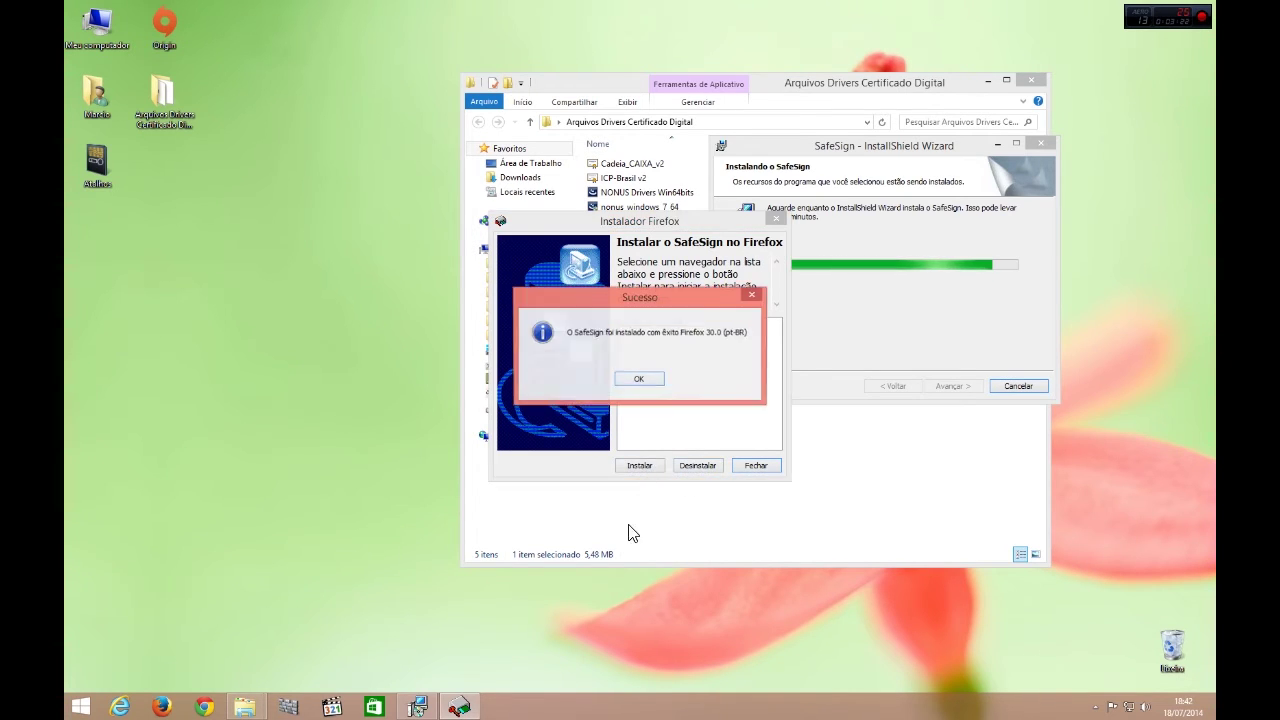
click(630, 381)
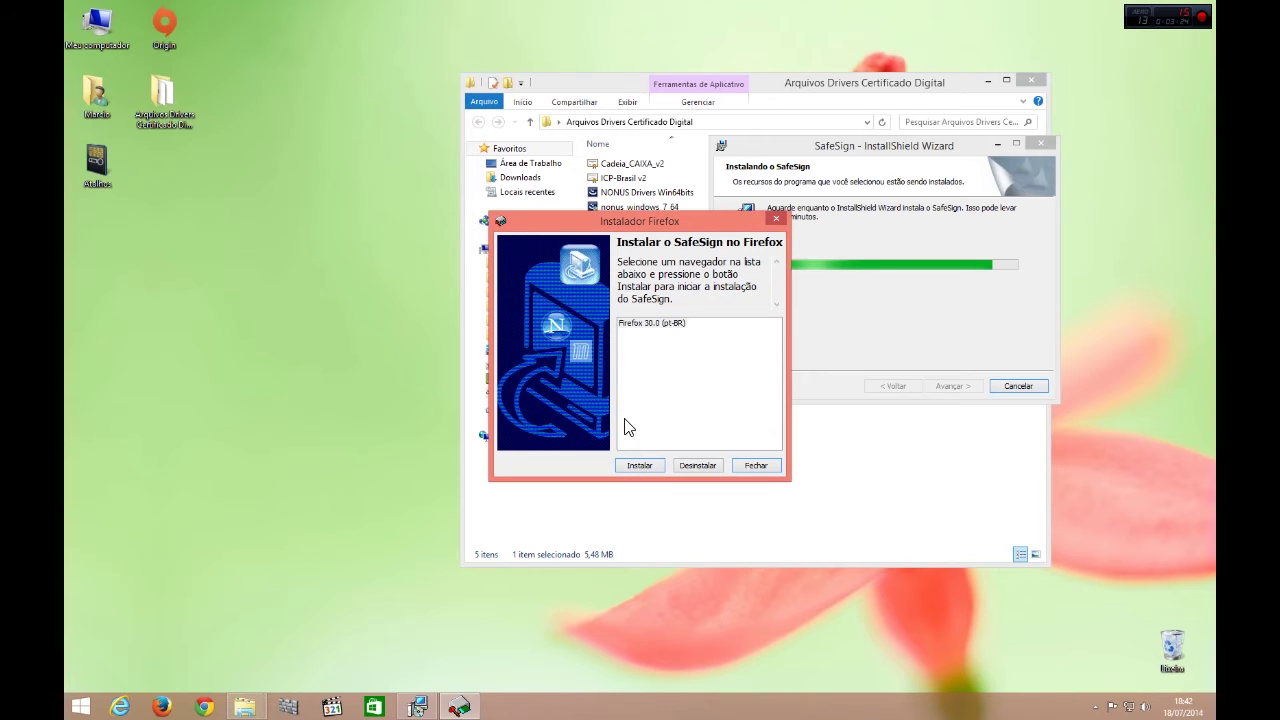
Step: Repeat the SafeSign installation for Firefox 30.0 (pt-BR), and close both the Firefox installer and the SafeSign wizard
click(648, 334)
click(637, 465)
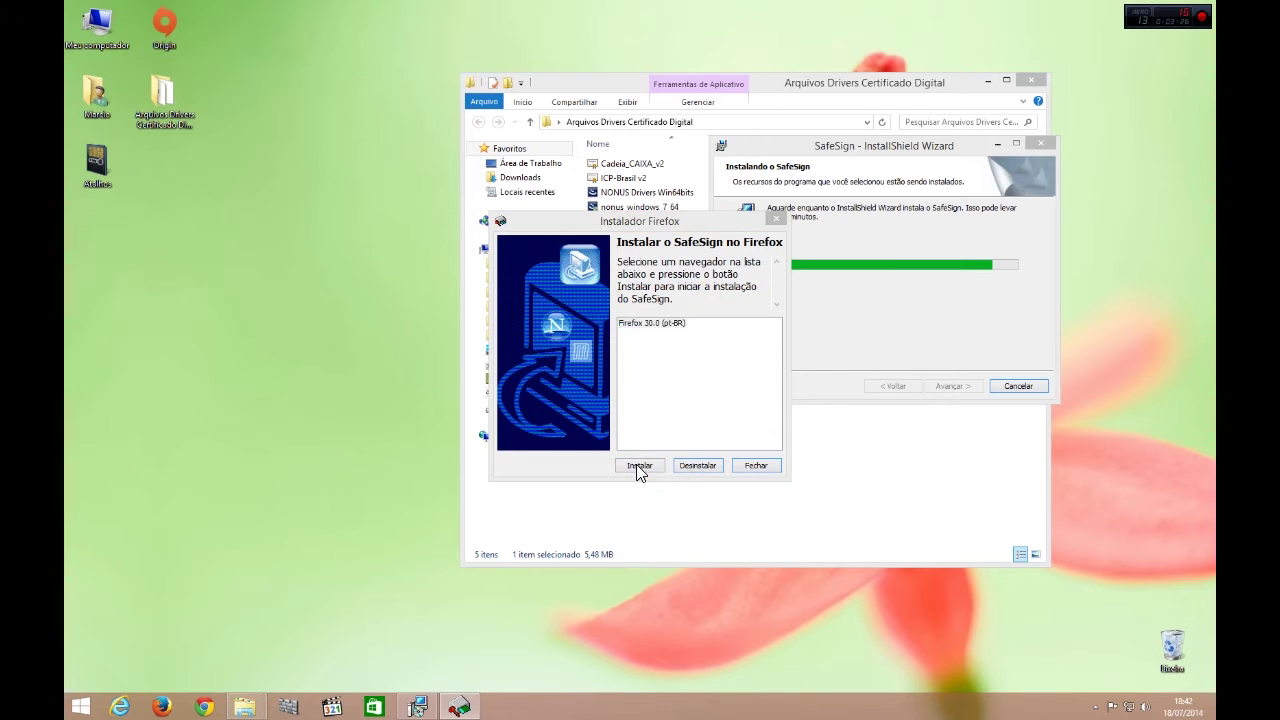
click(640, 380)
click(750, 465)
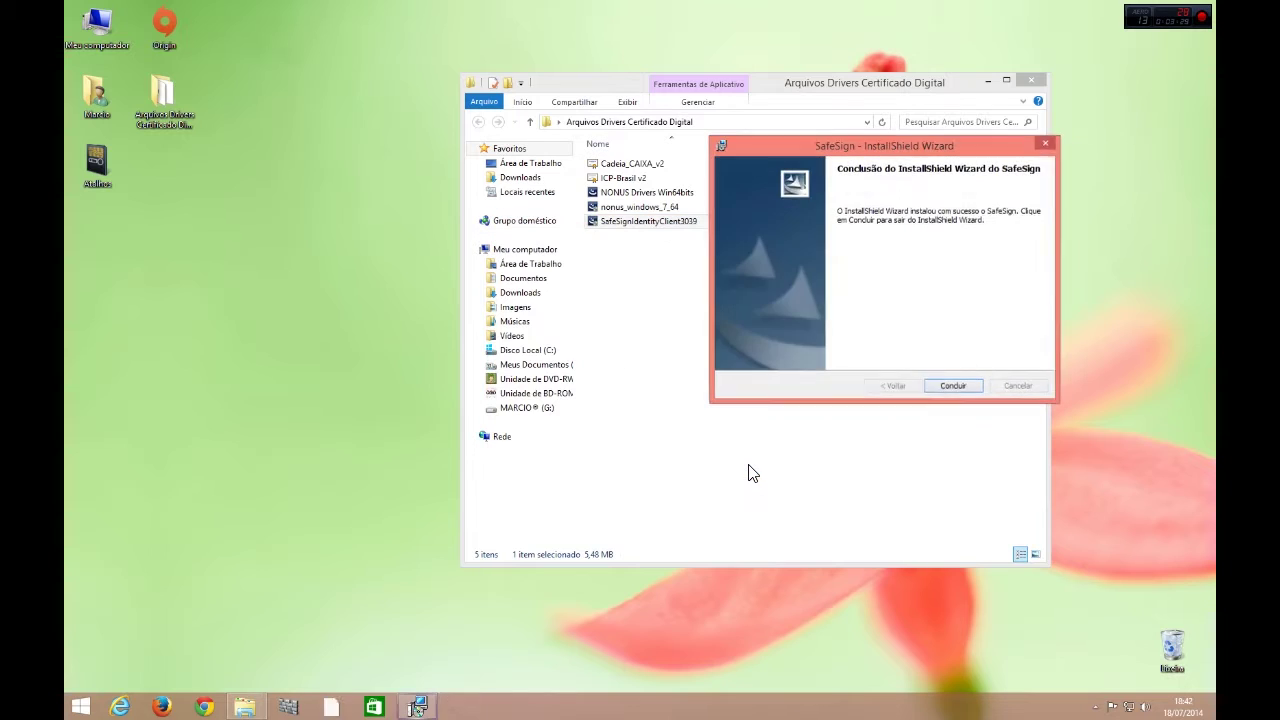
drag(874, 146, 658, 216)
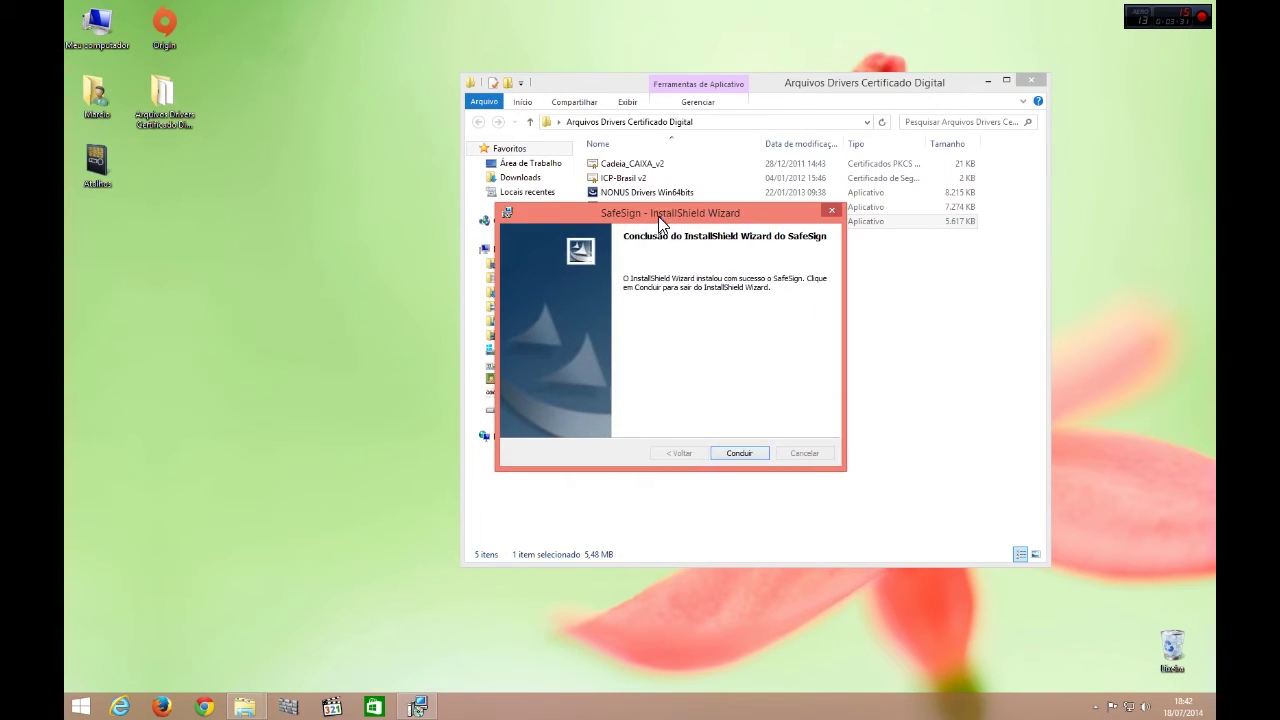
click(752, 456)
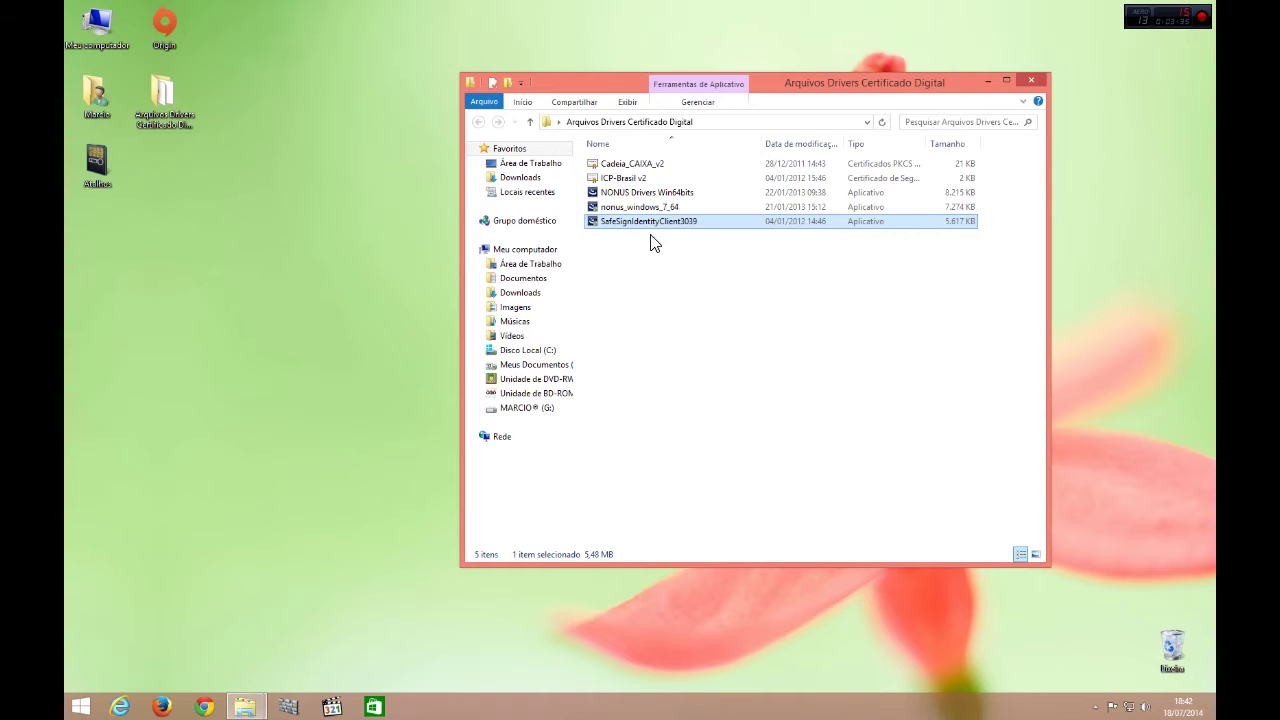
Step: Run nonus_windows_7_64 as administrator and install the EzUSB Smart Card Reader driver, accepting the device connection notice
click(644, 207)
right_click(644, 208)
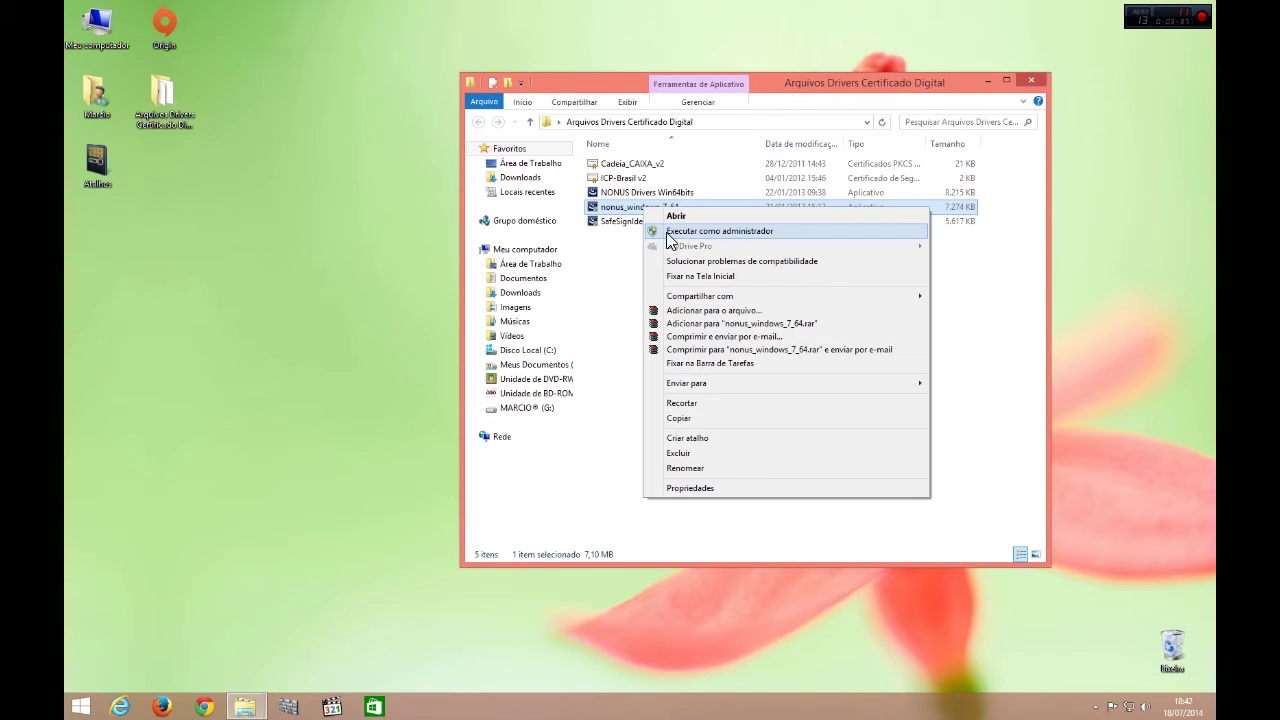
click(665, 233)
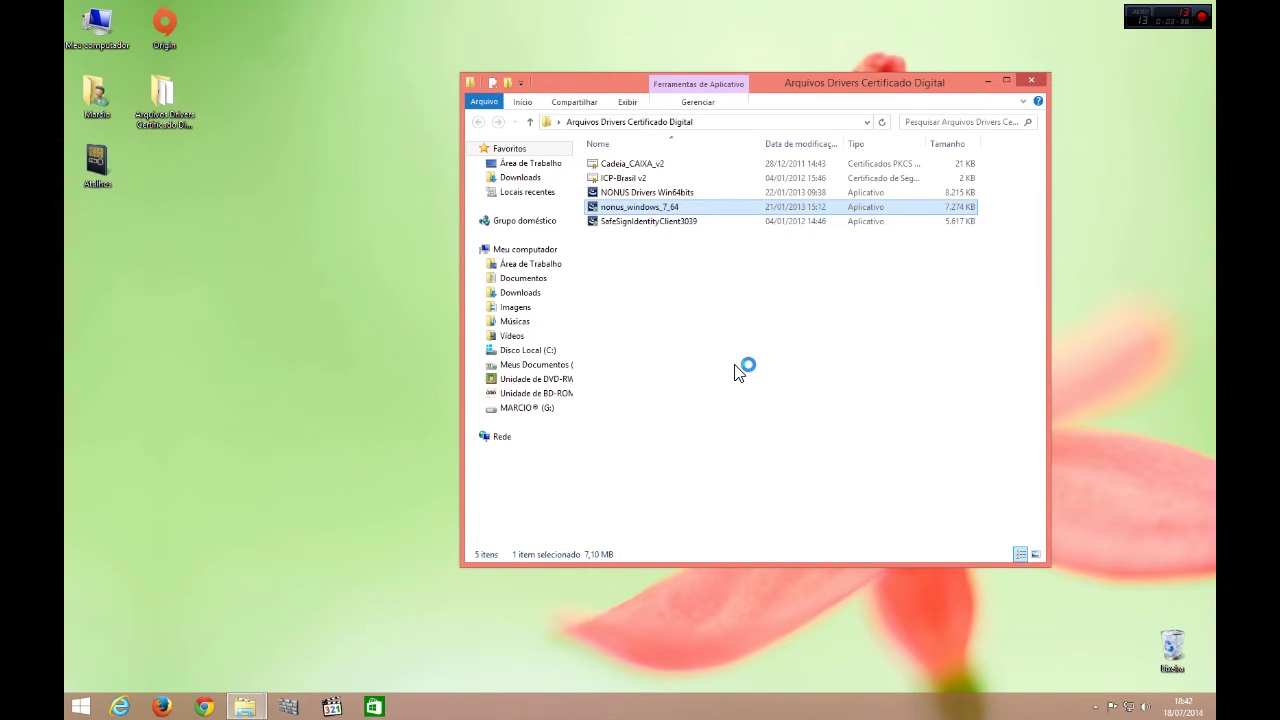
click(685, 382)
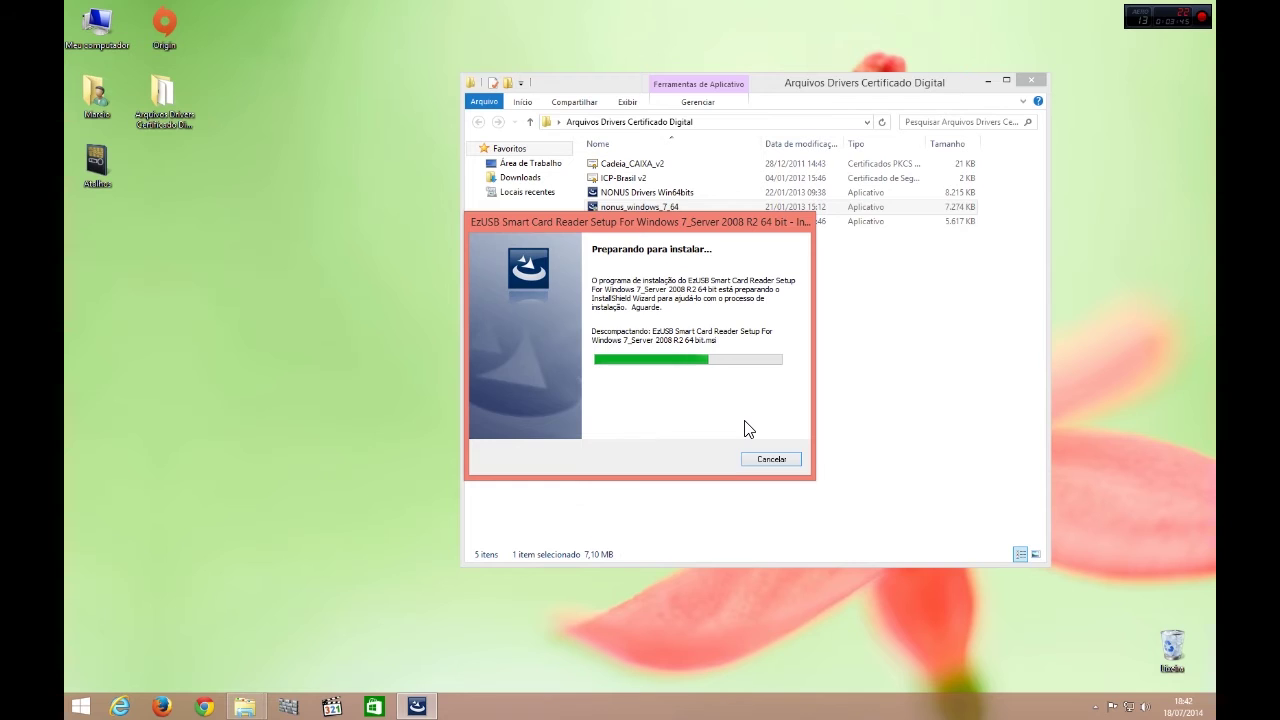
click(720, 462)
click(720, 462)
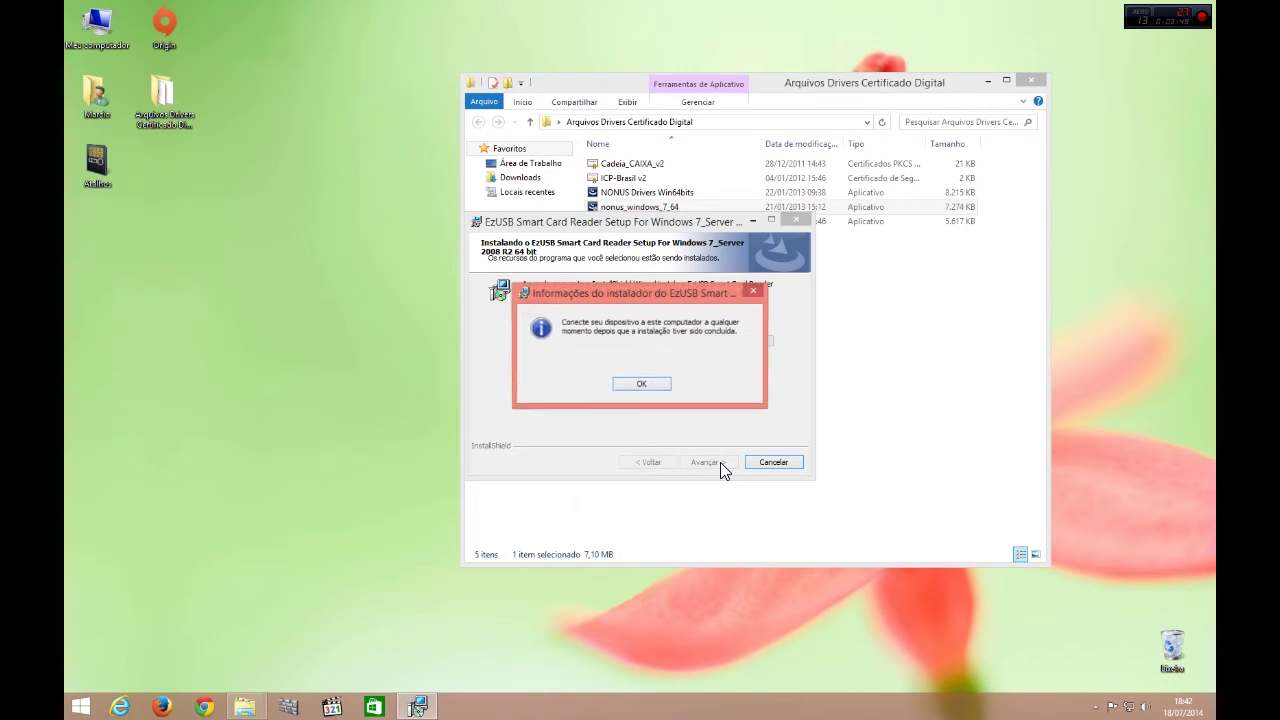
click(667, 382)
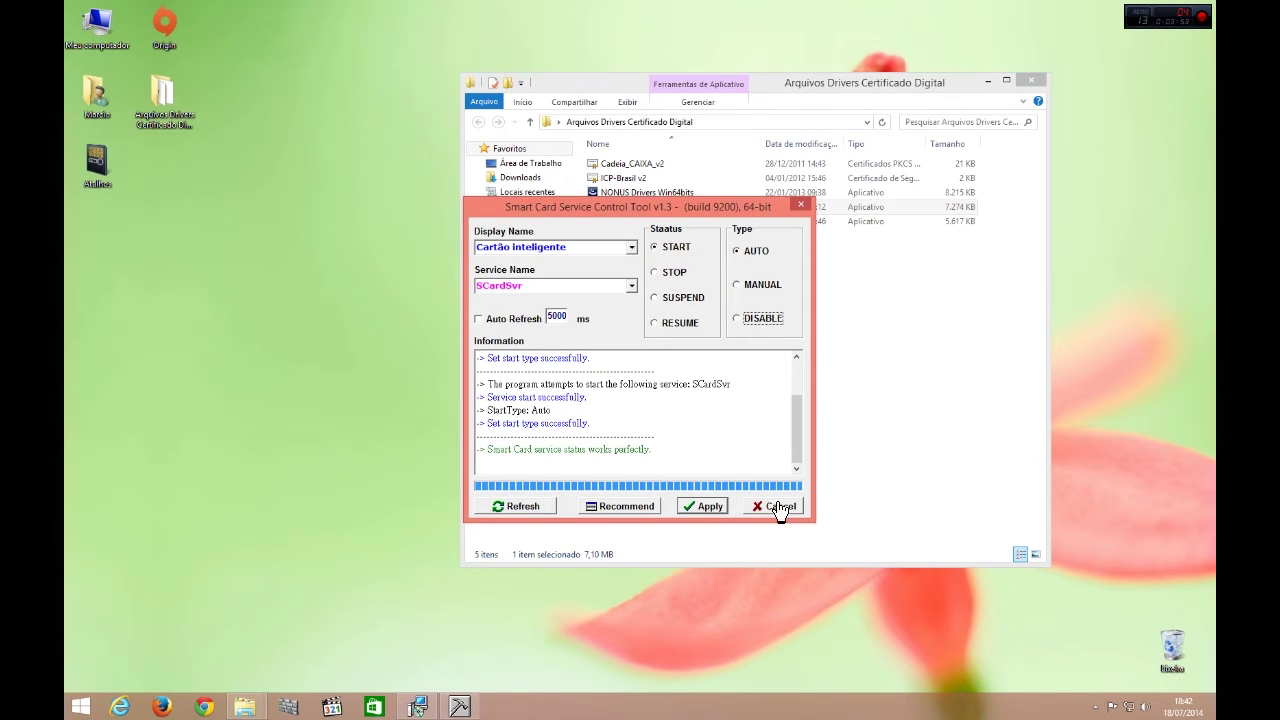
Step: Apply the START status and AUTO type to the SCardSvr service, and finish the EzUSB Smart Card Reader setup
click(705, 510)
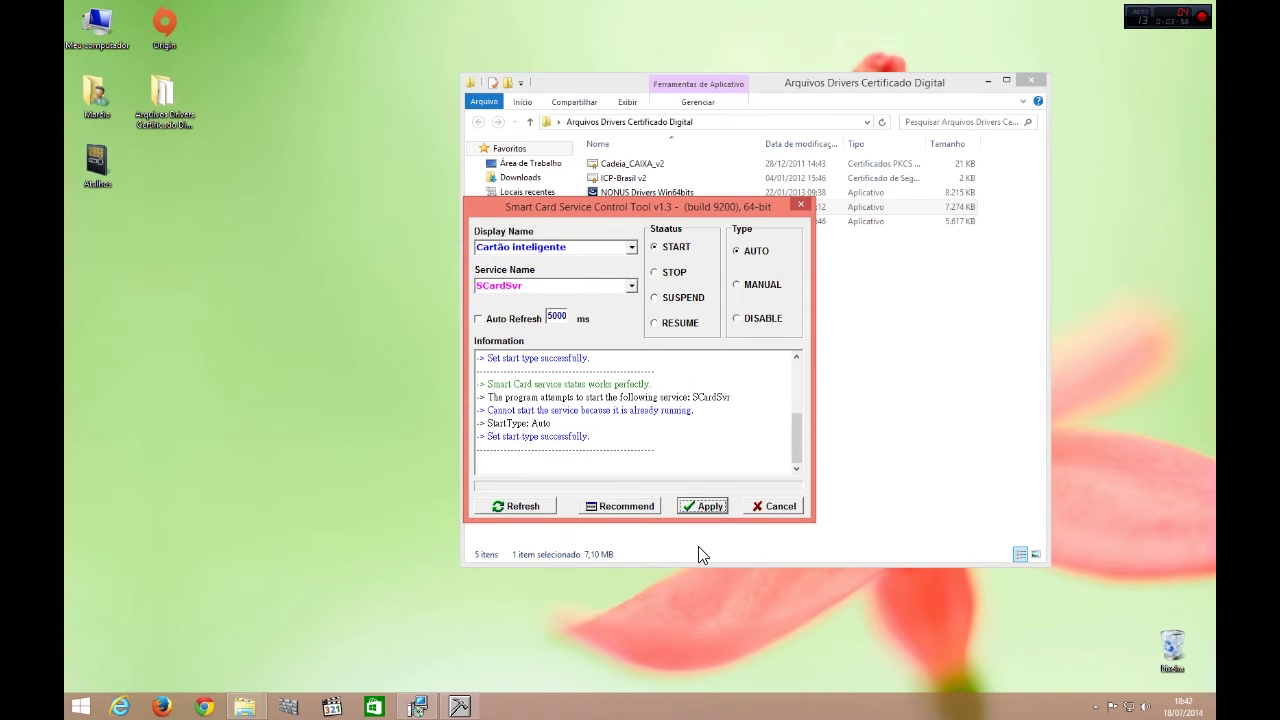
click(703, 508)
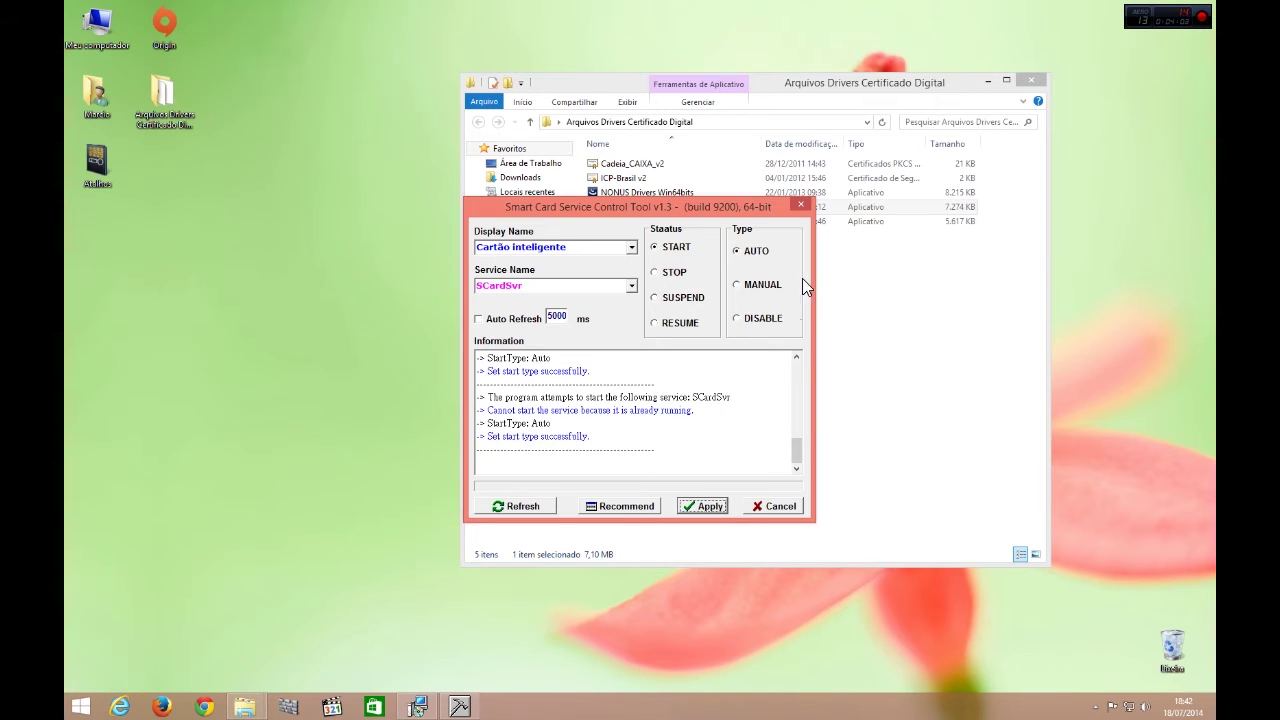
click(800, 207)
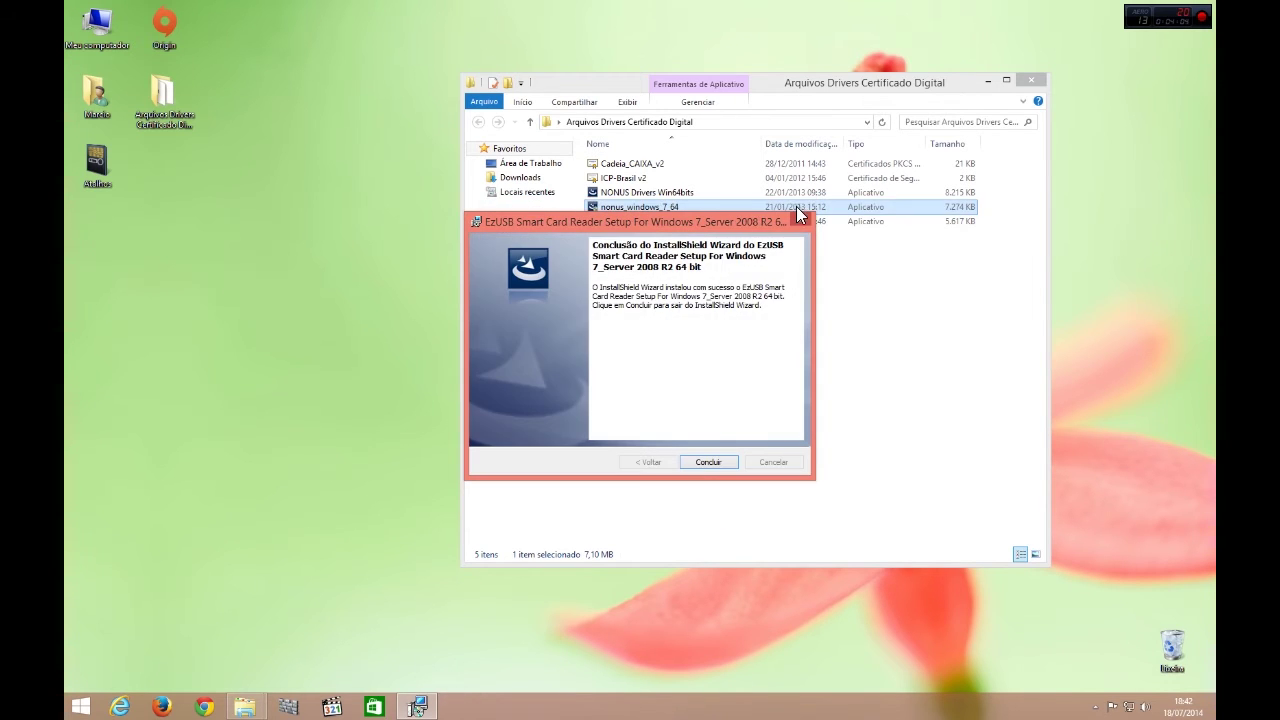
click(707, 460)
Step: Run NONUS Drivers Win64bits as administrator and install the EZUSB v7.3 driver in Português (Brasileiro), accepting the device connection notice
right_click(638, 194)
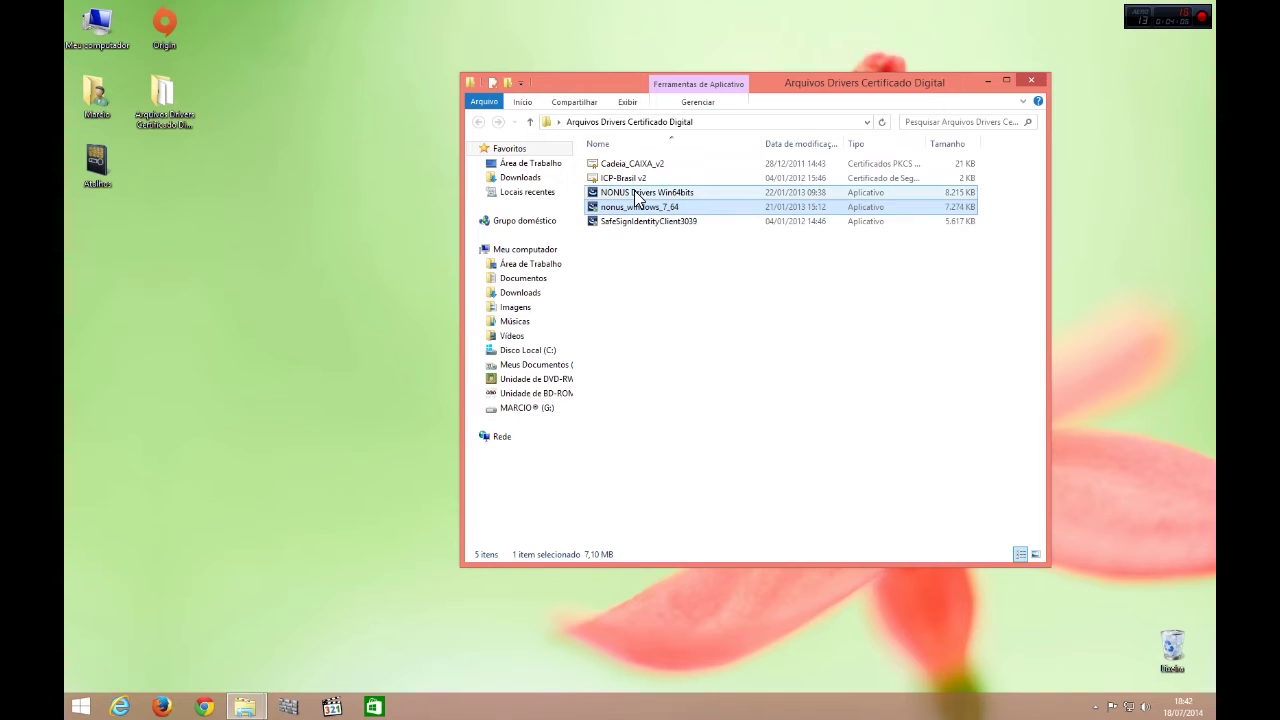
click(663, 217)
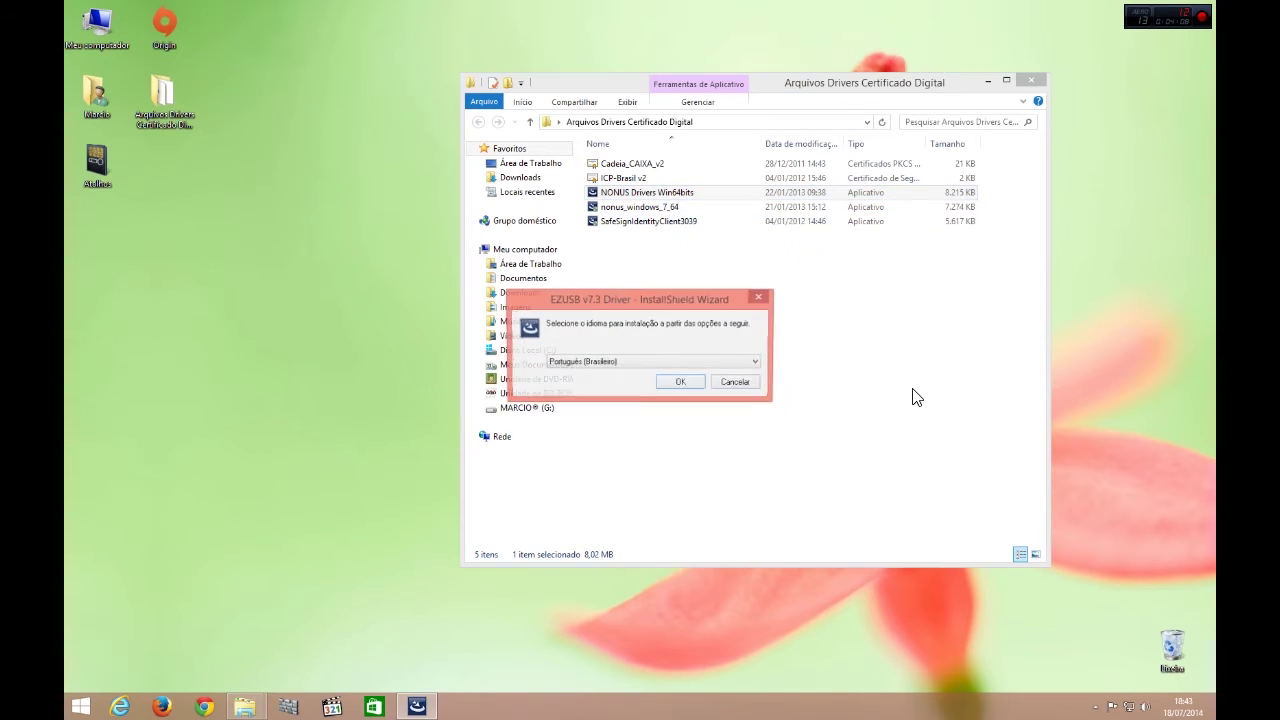
click(689, 388)
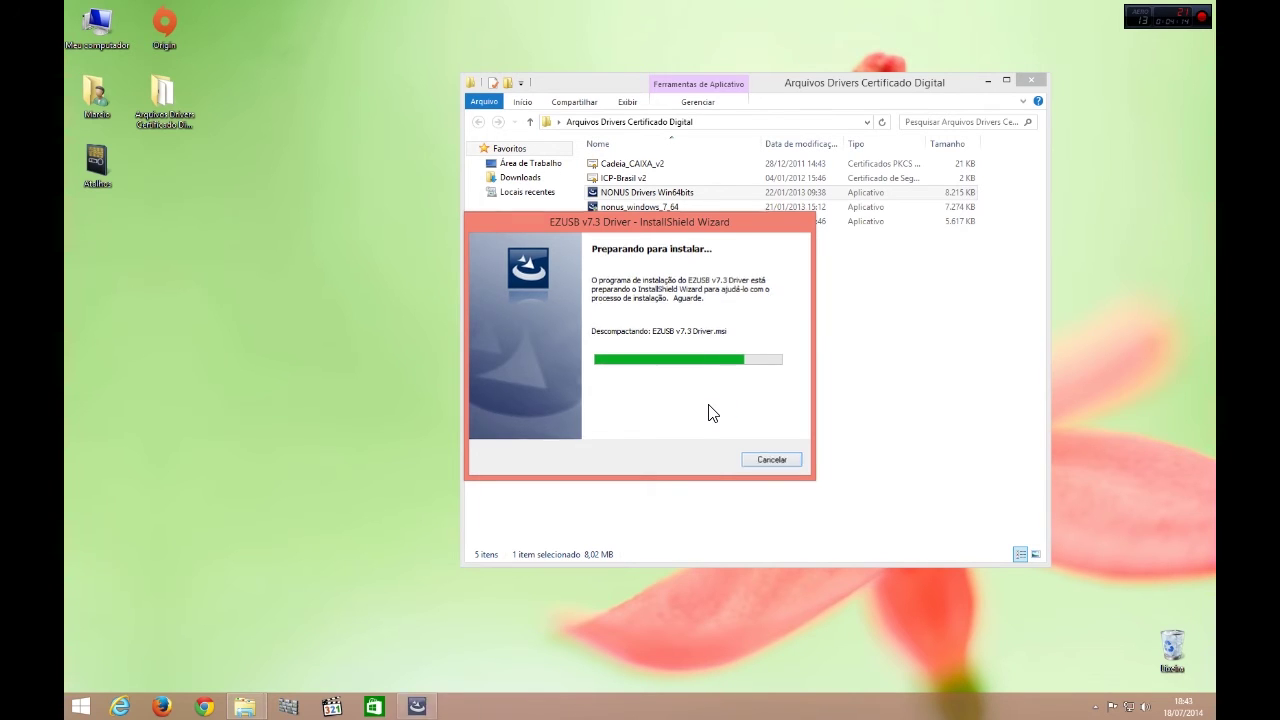
click(714, 456)
click(714, 456)
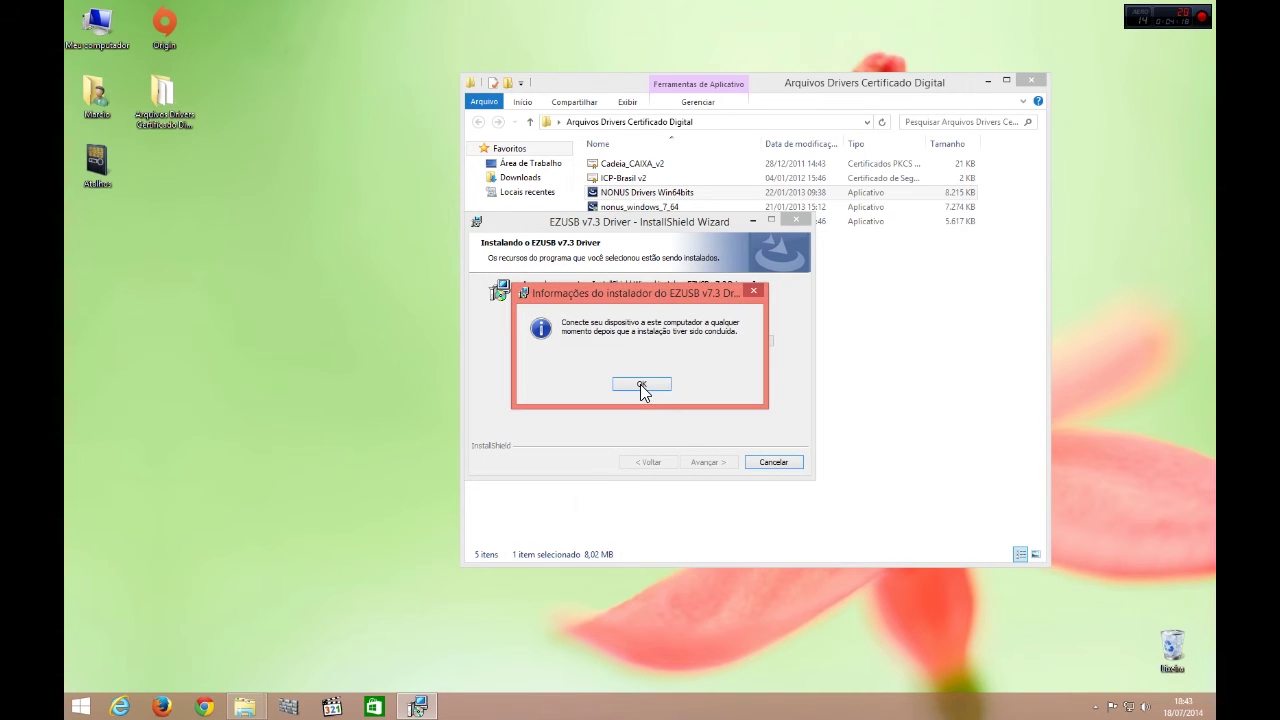
click(641, 385)
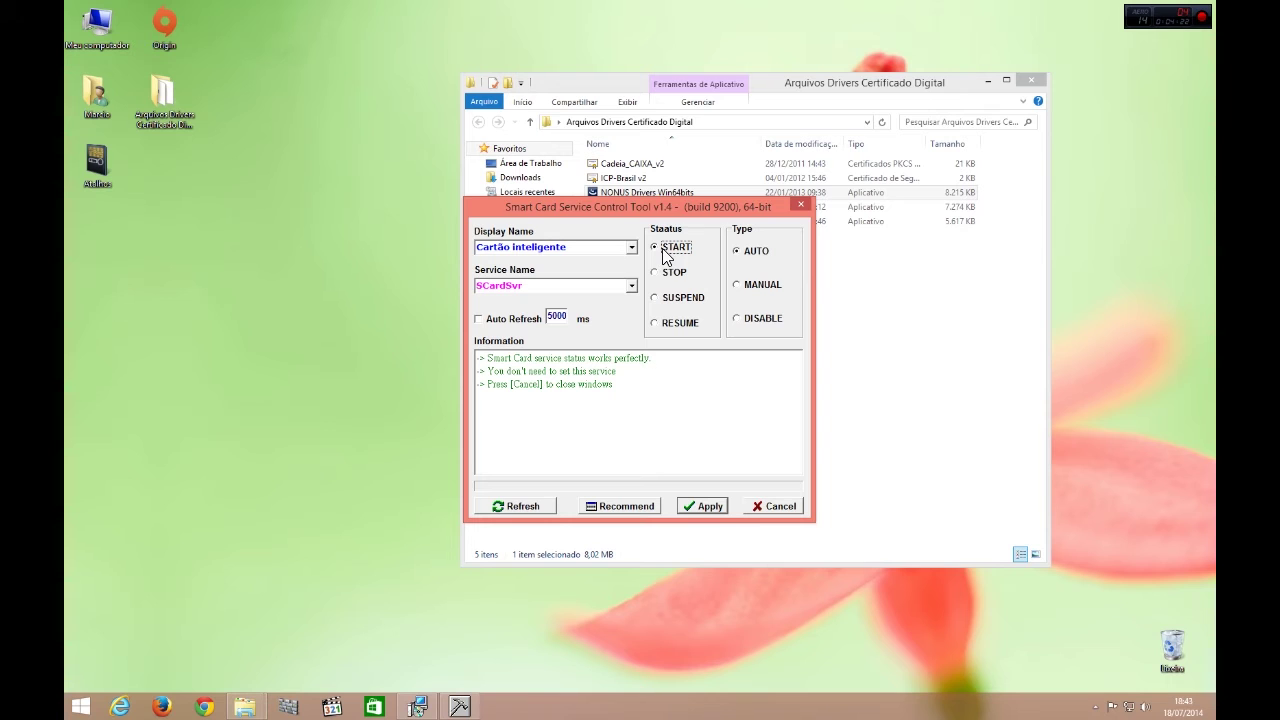
Step: Apply START and AUTO to the SCardSvr service in the control tool v1.4, and finish the EZUSB v7.3 driver setup
click(703, 506)
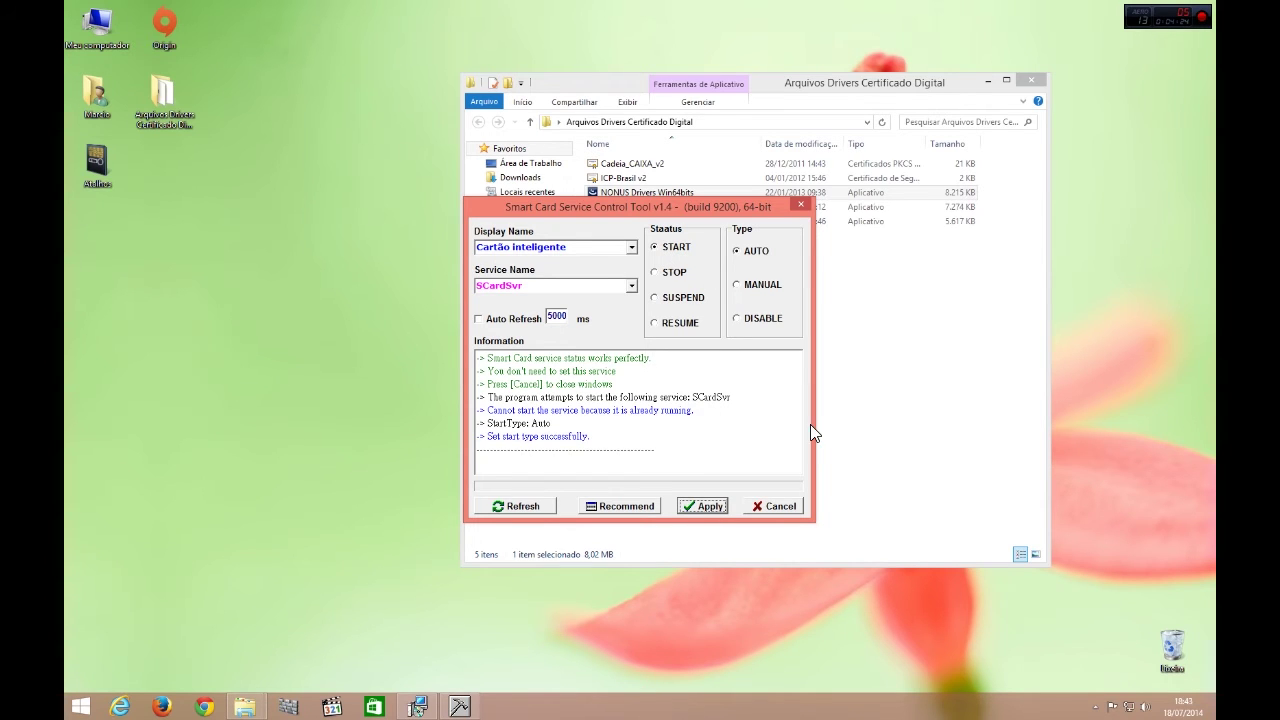
click(801, 204)
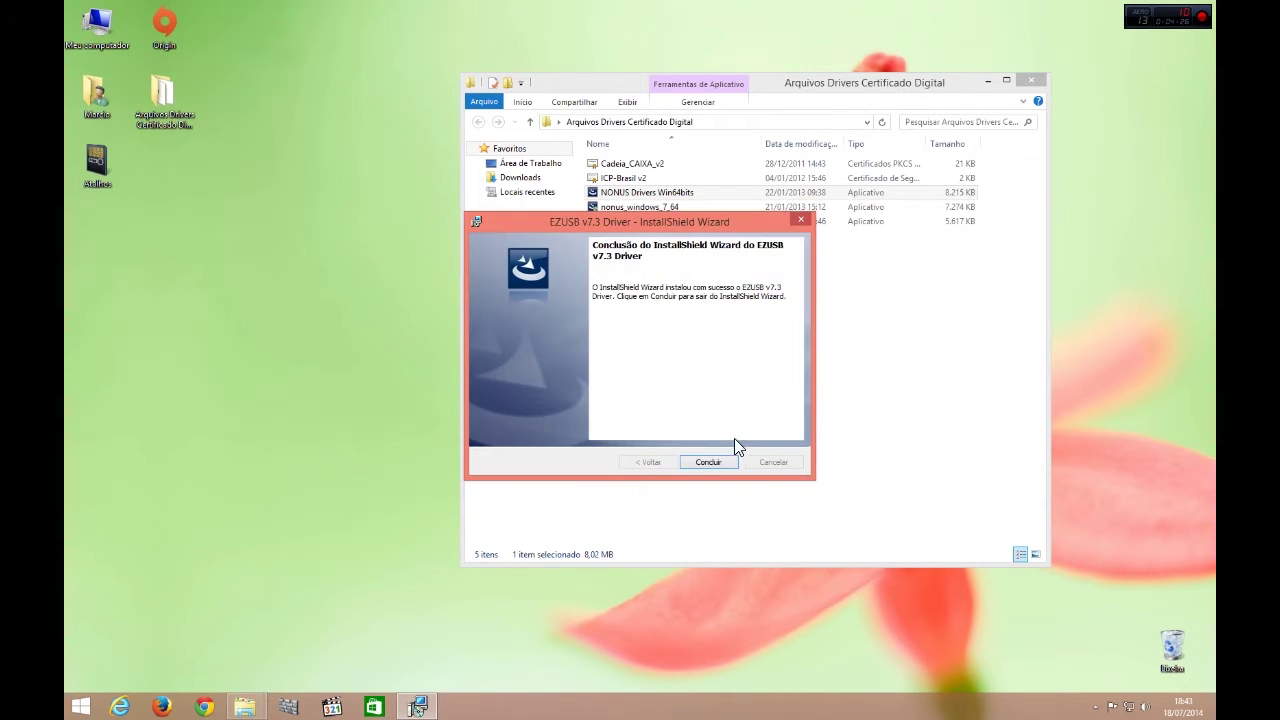
click(716, 461)
click(803, 392)
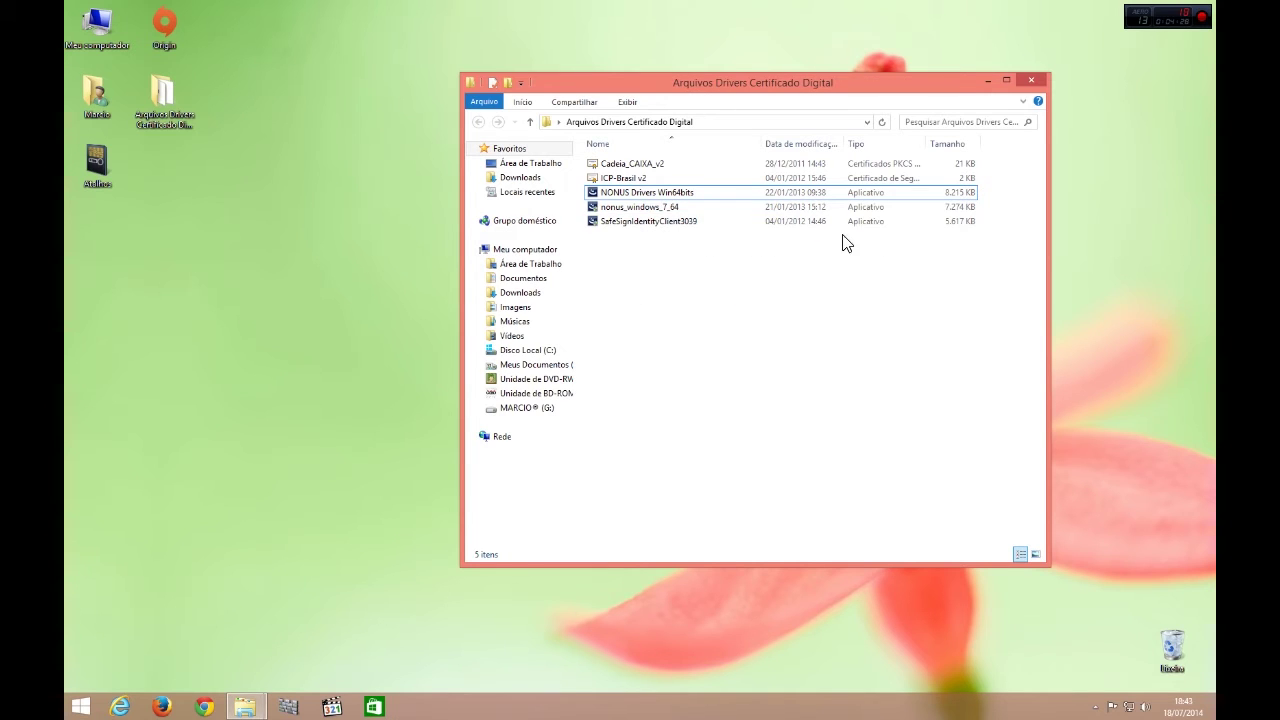
Step: Install the ICP-Brasil v2 certificate for Usuário Atual, letting the import wizard choose the certificate store automatically
click(614, 177)
right_click(614, 178)
click(652, 199)
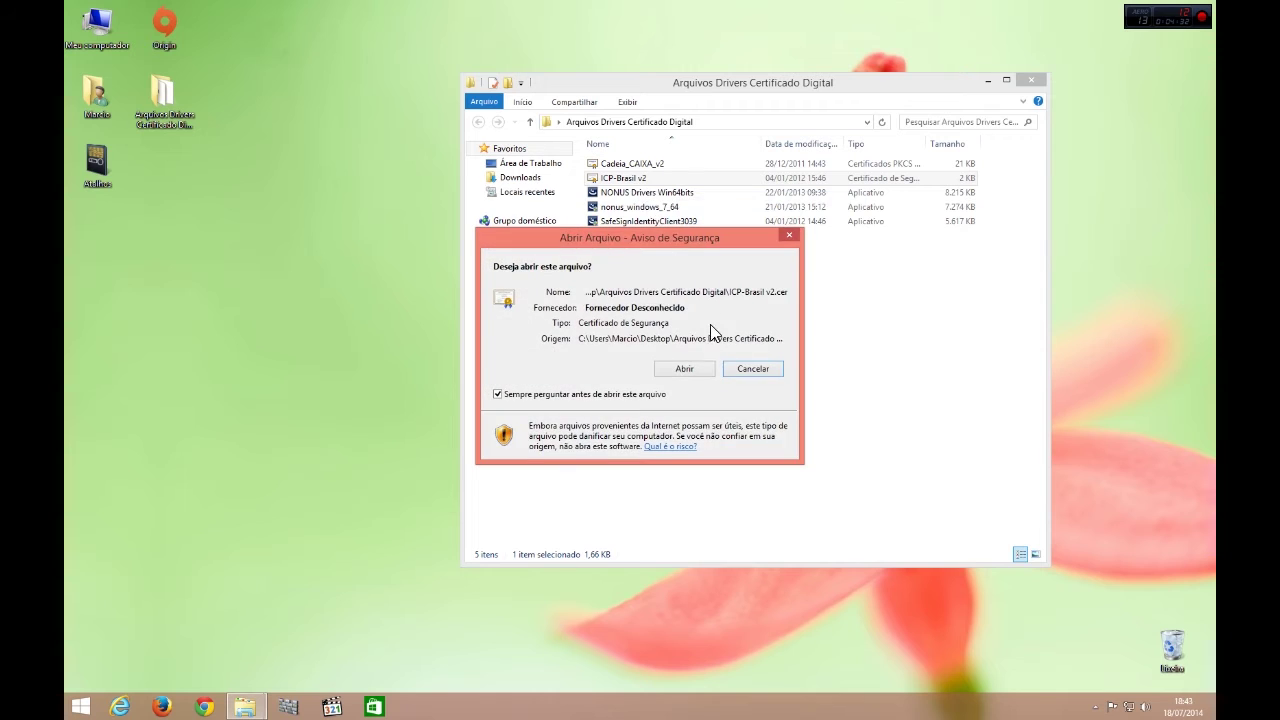
click(686, 370)
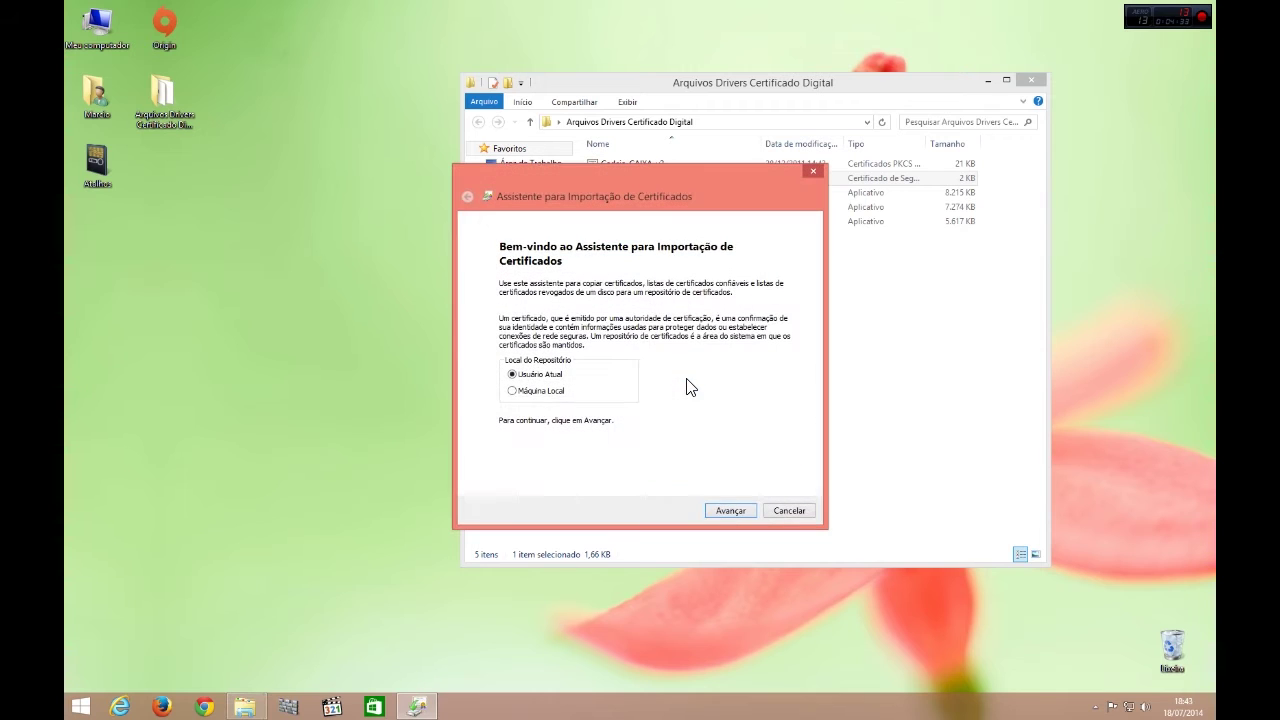
click(728, 511)
click(731, 511)
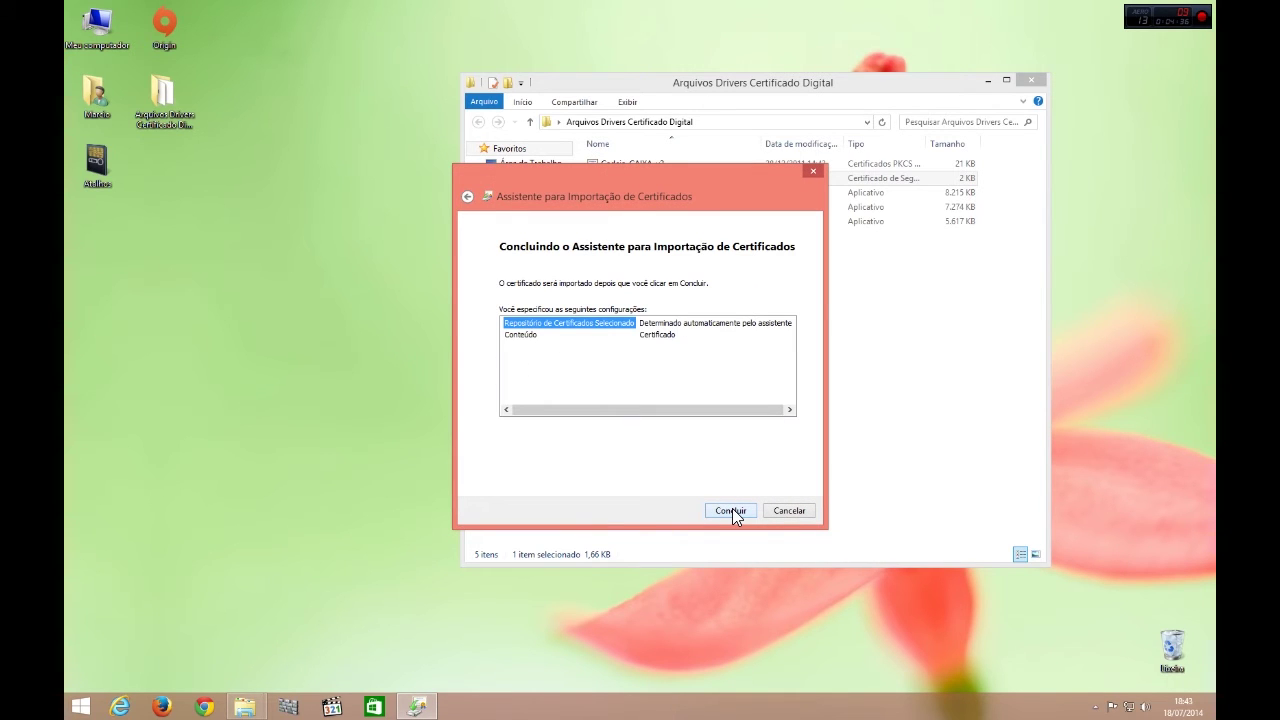
click(732, 510)
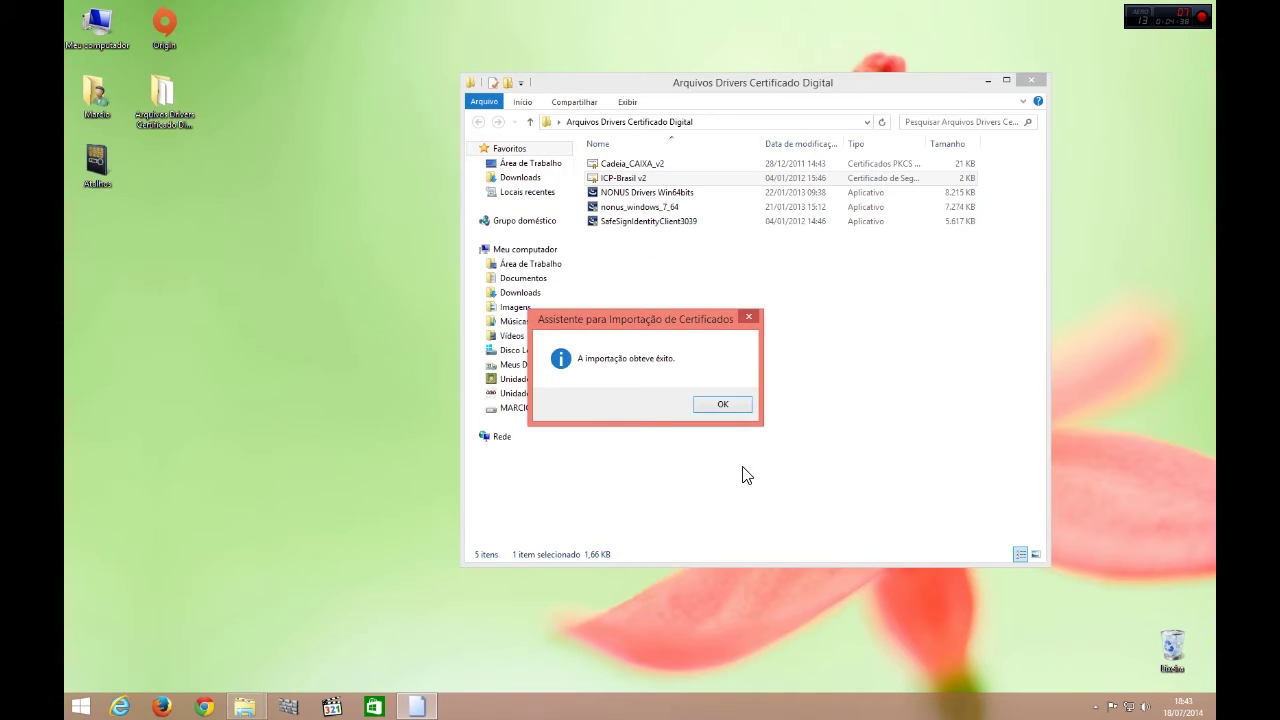
click(730, 404)
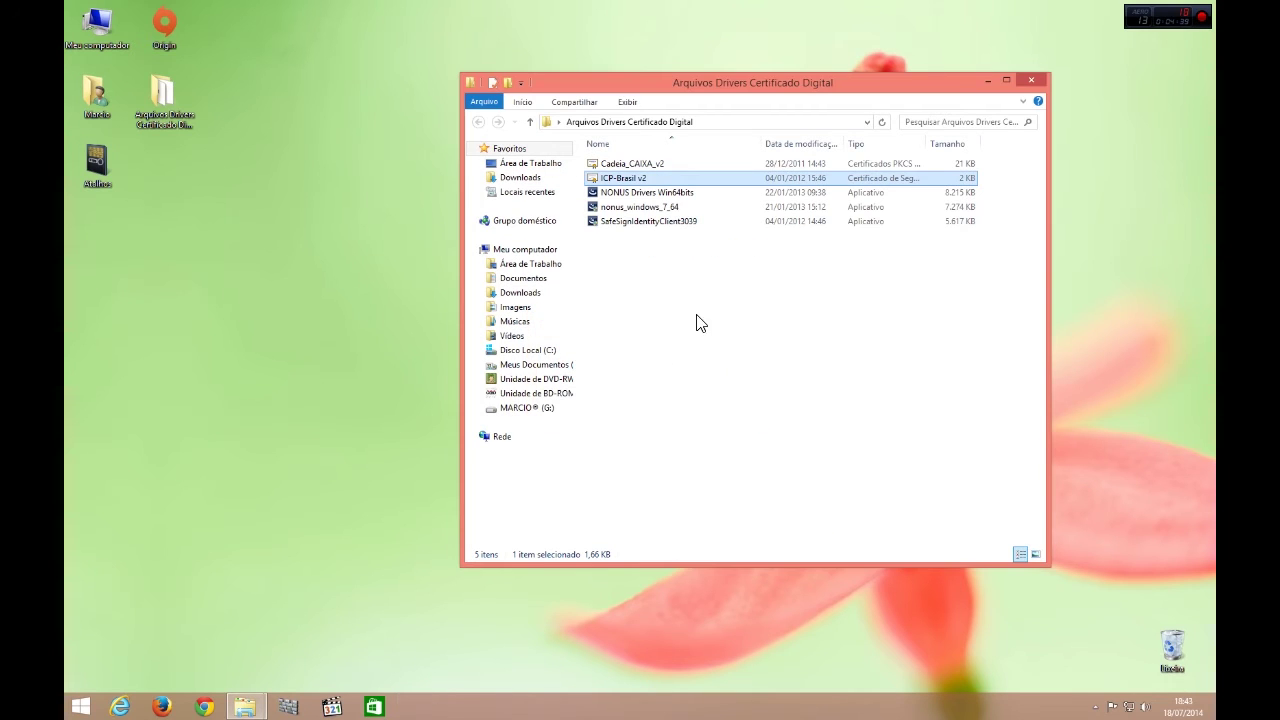
Step: Install the Cadeia_CAIXA_v2 certificates with the automatically determined store, and close the drivers folder
right_click(636, 162)
click(679, 184)
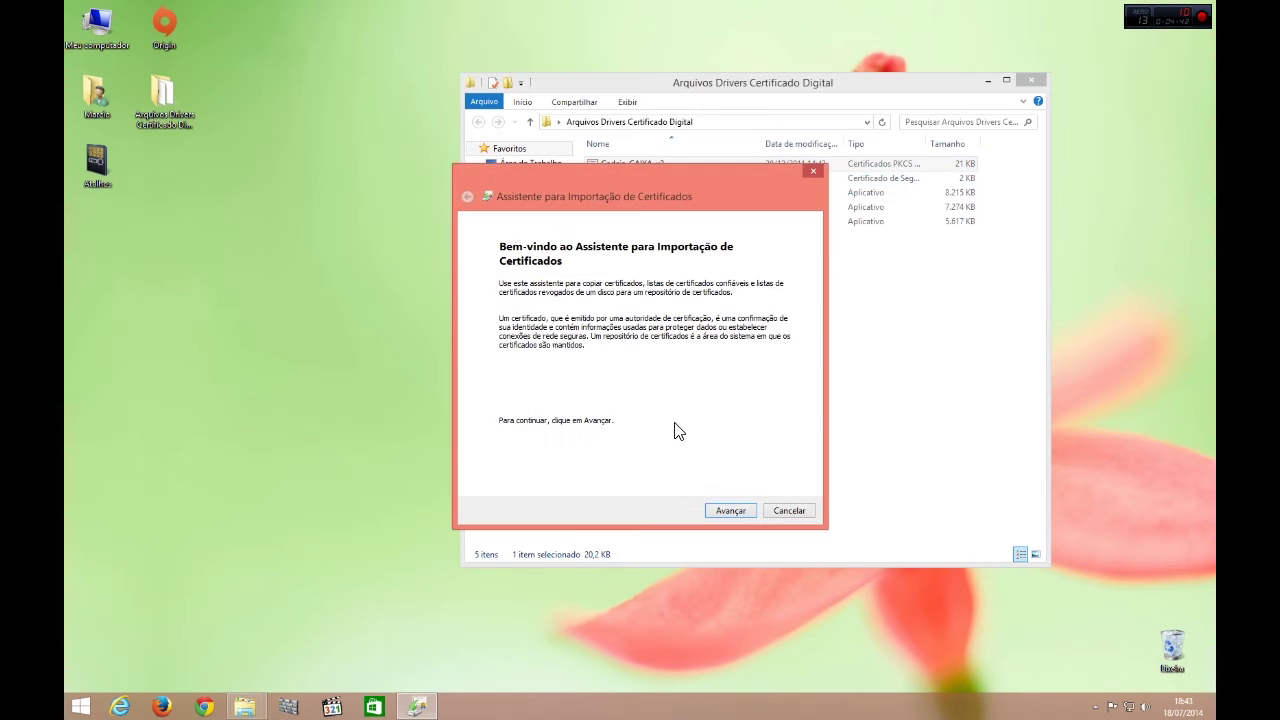
click(742, 512)
click(742, 512)
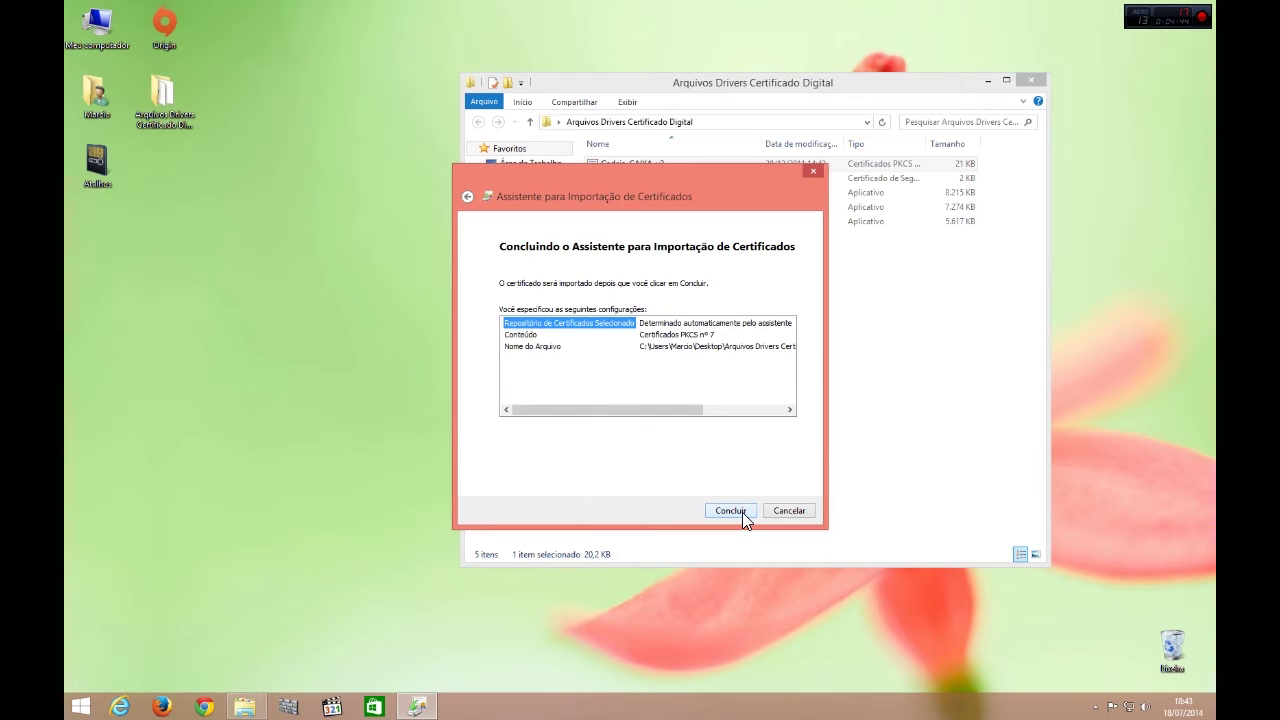
click(742, 512)
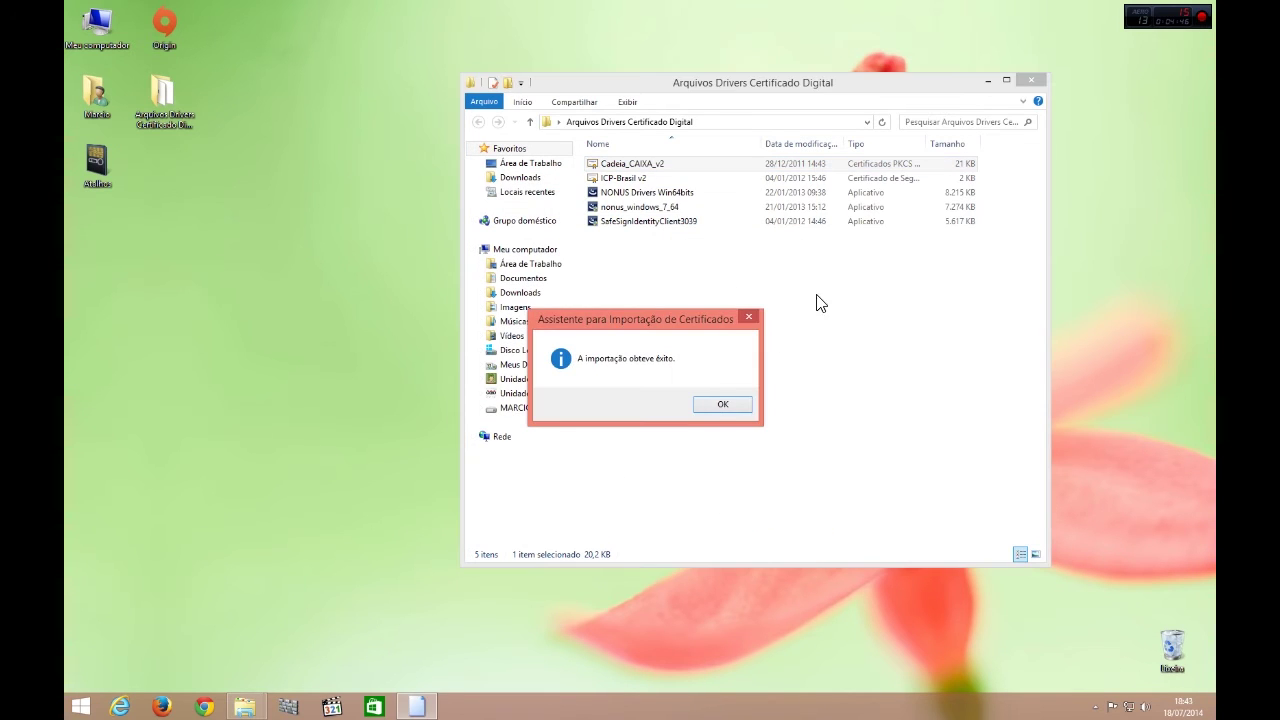
click(716, 404)
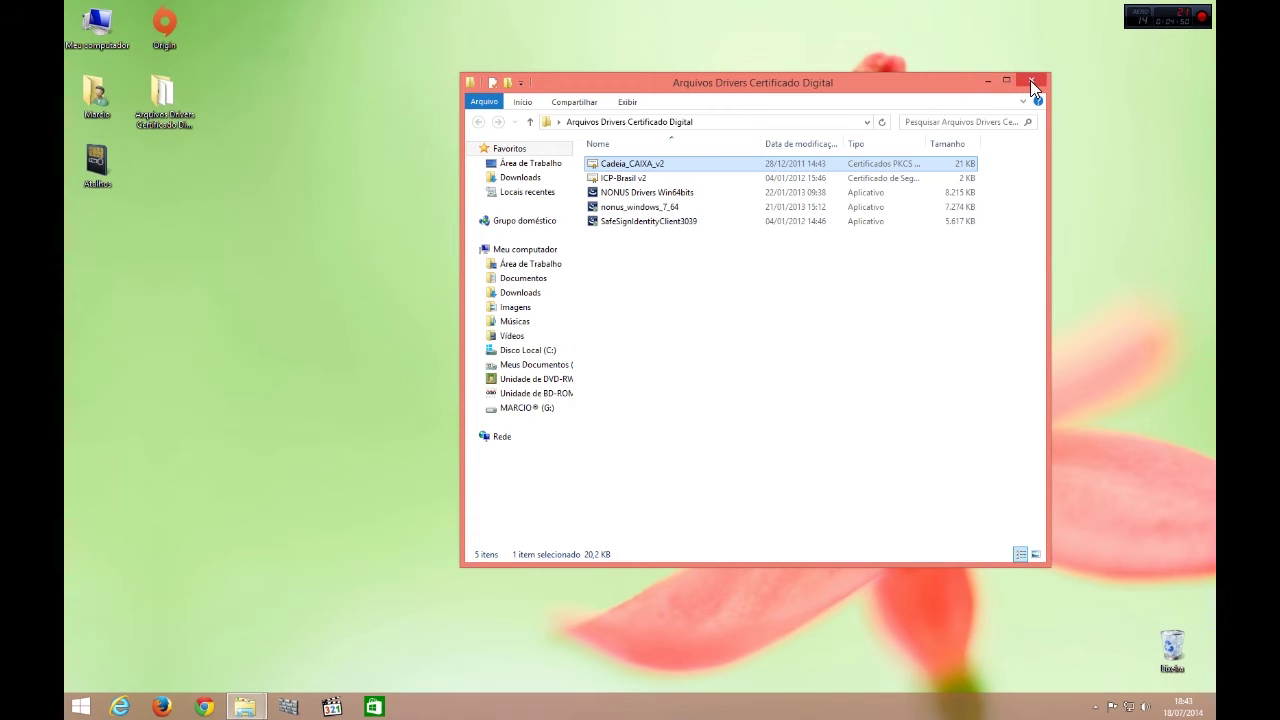
click(1028, 78)
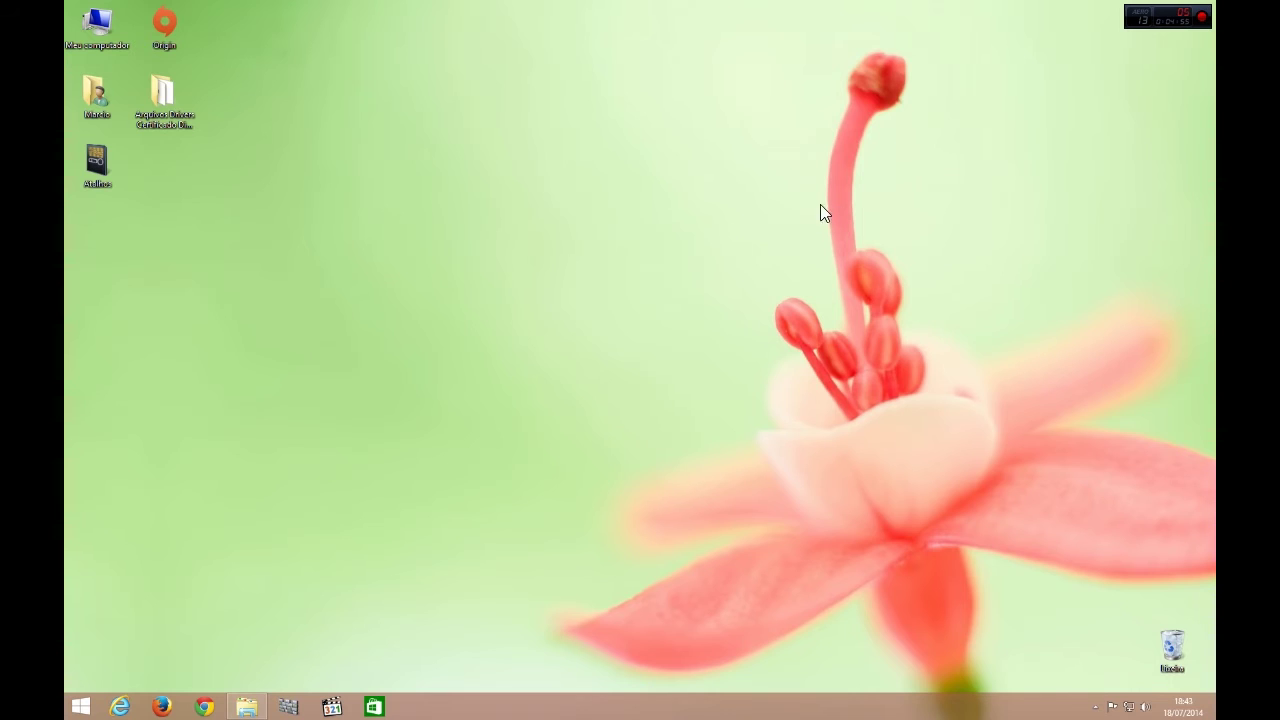
Step: Open Configurar Java, lower the Java security level to Médio, and open the site exception list for editing
mouse_move(1214, 10)
click(1172, 130)
text(java Mission Control)
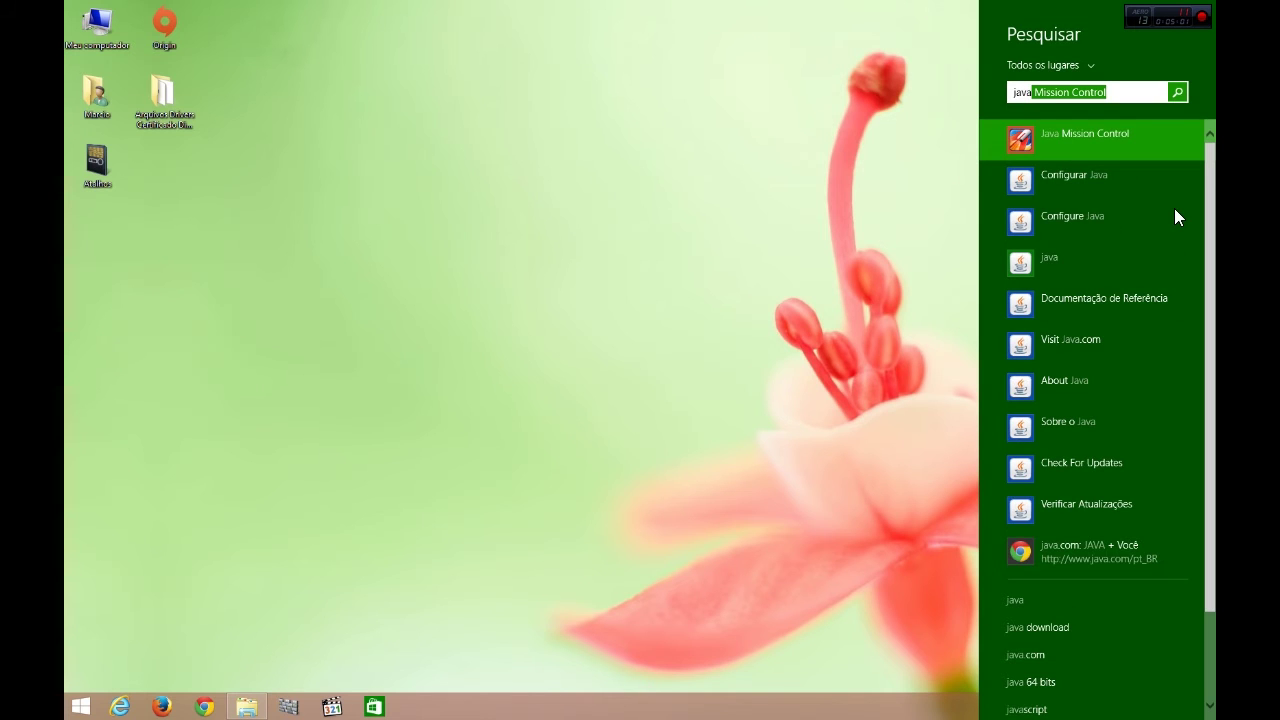
click(1040, 185)
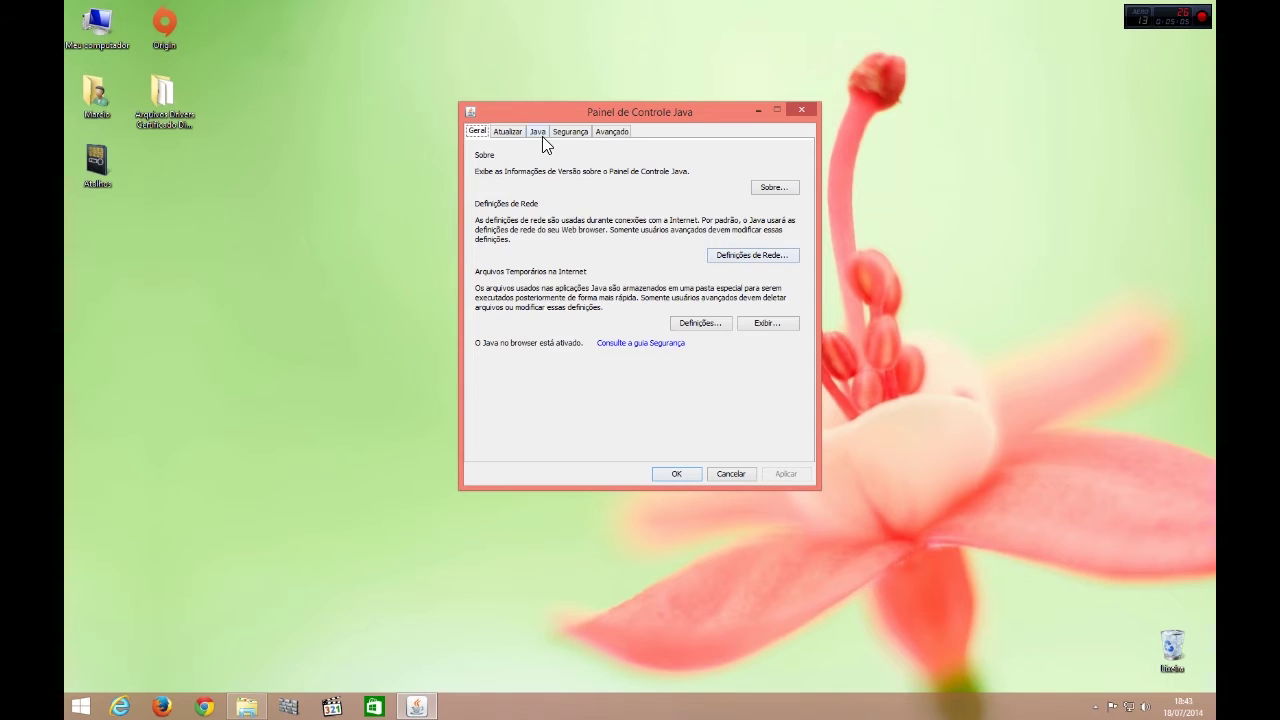
click(538, 132)
click(566, 132)
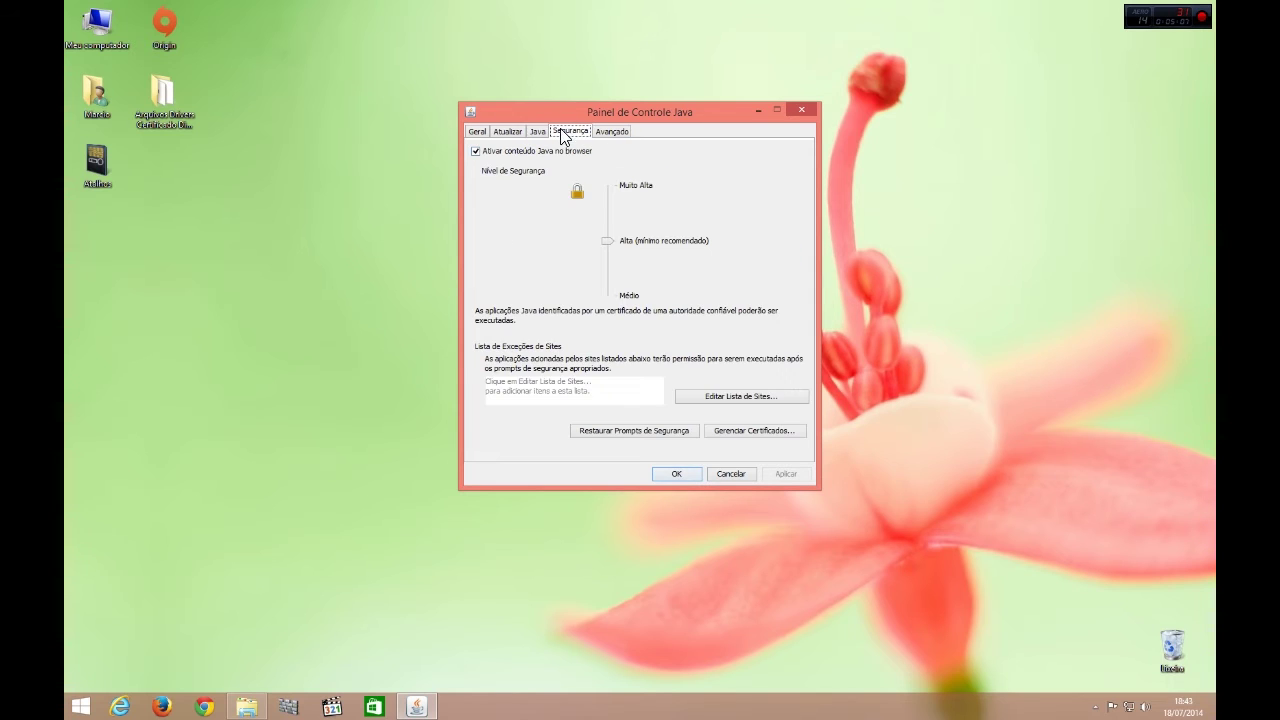
drag(605, 242, 608, 268)
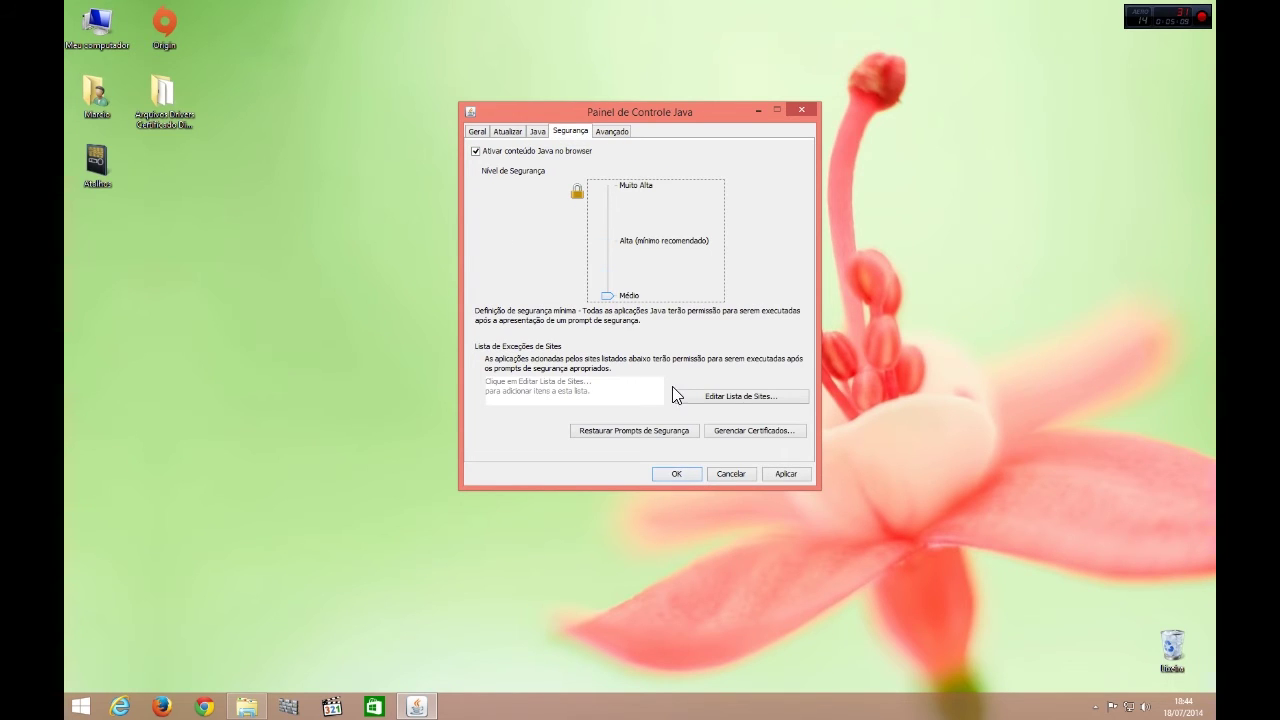
click(716, 400)
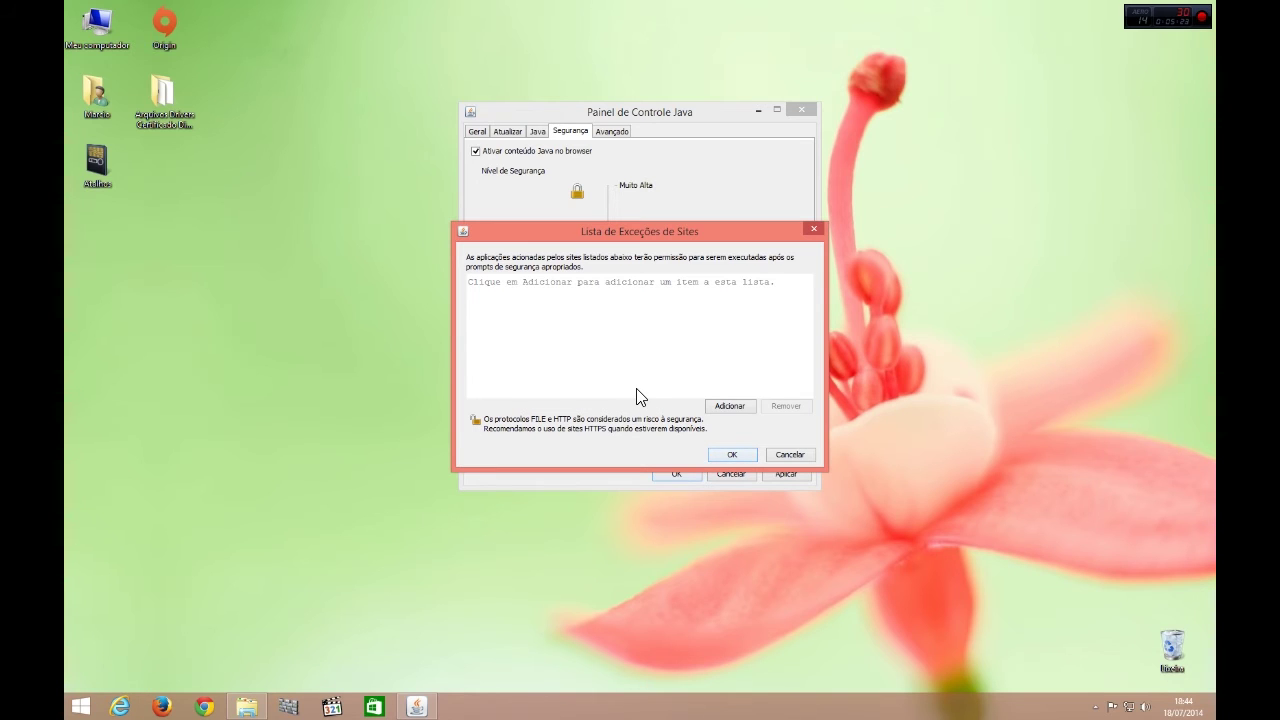
Step: Switch to Internet Explorer, search Google for "caixa icp" and open the CAIXA Conectividade Social ICP page
right_click(118, 707)
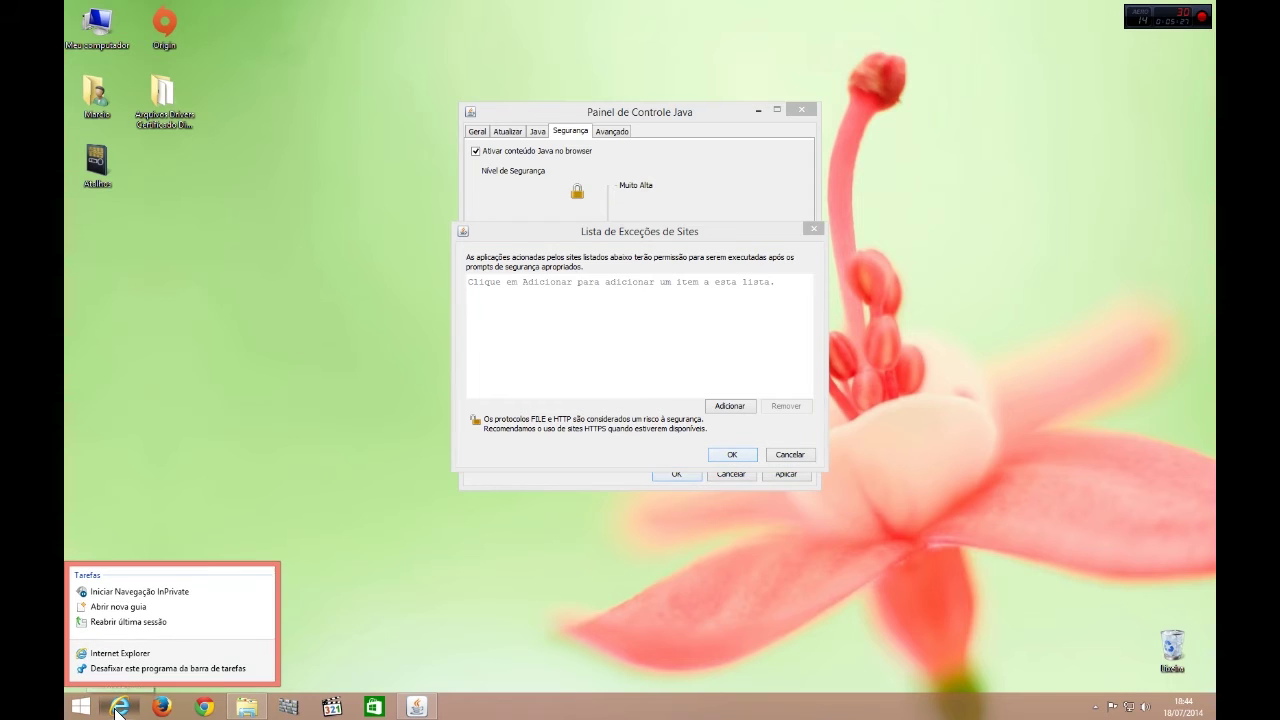
right_click(116, 654)
click(155, 612)
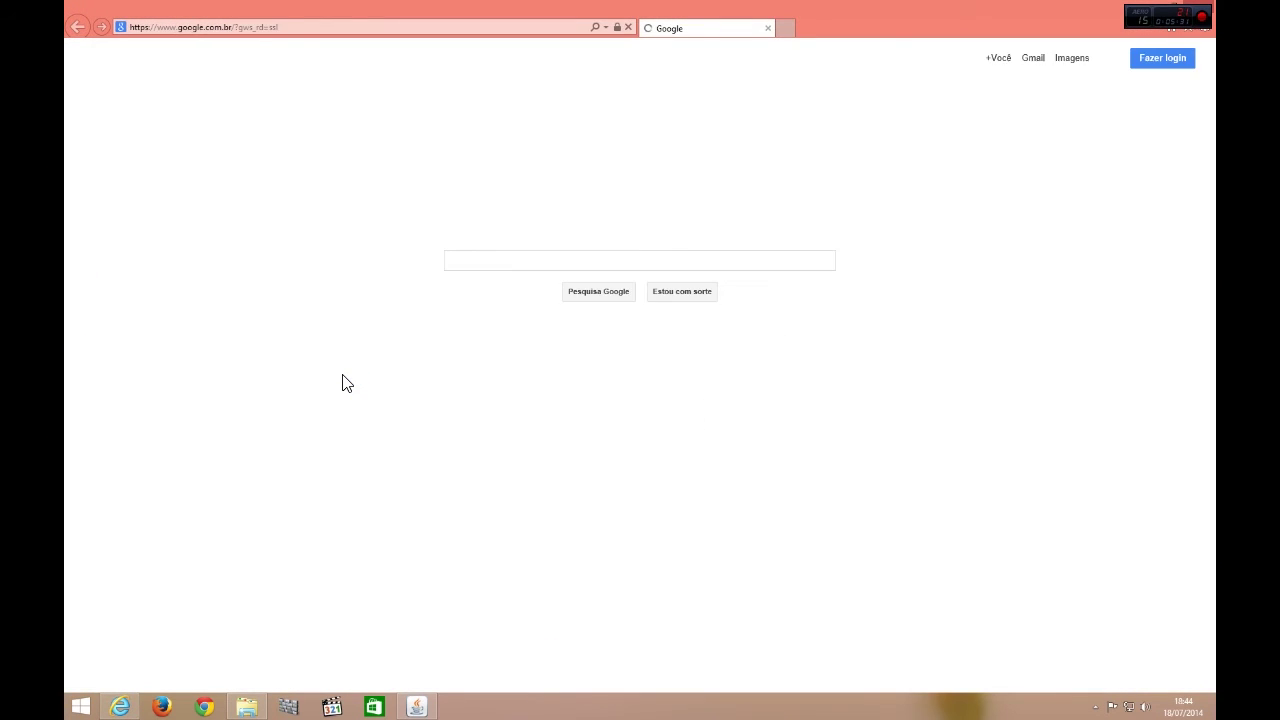
click(541, 261)
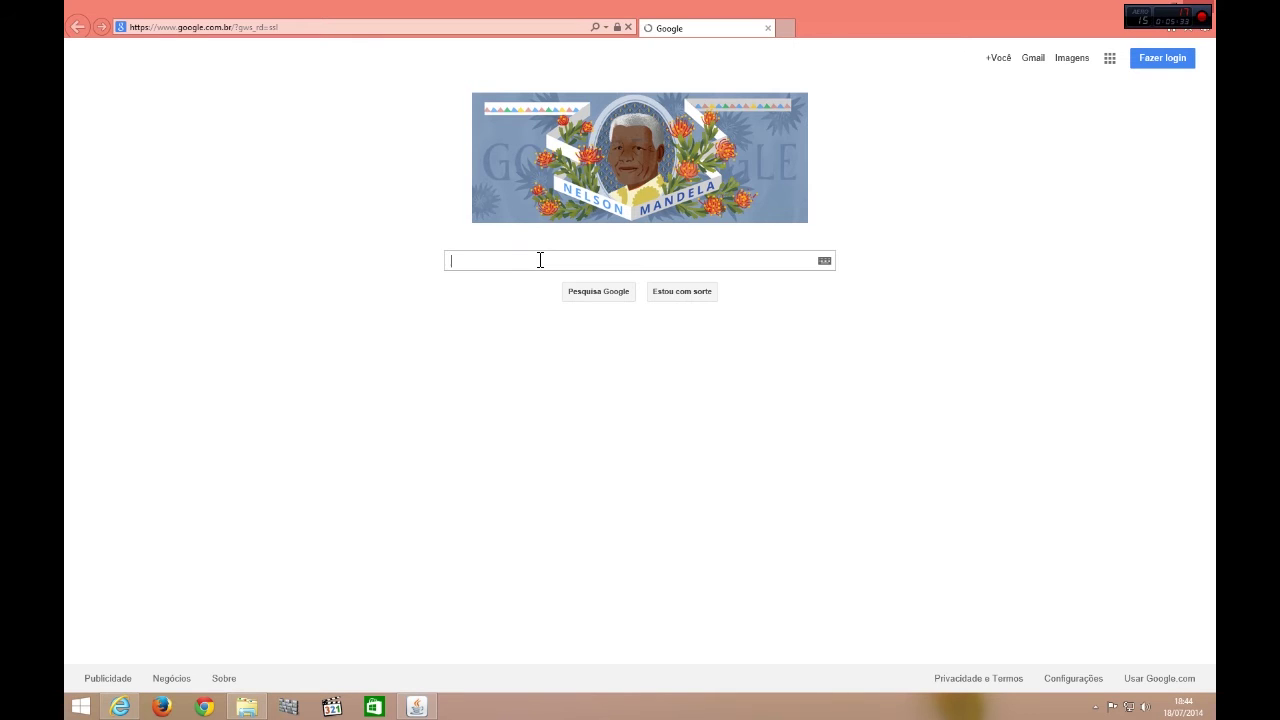
text(caixa )
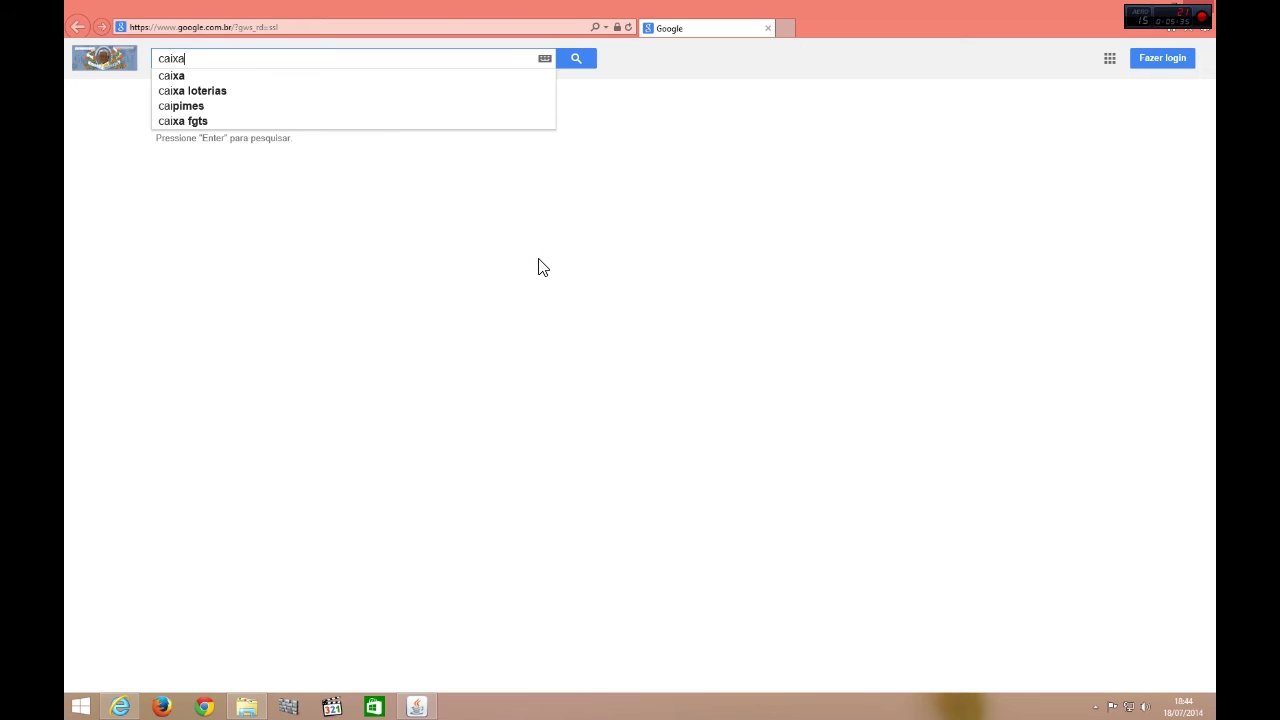
text(icp)
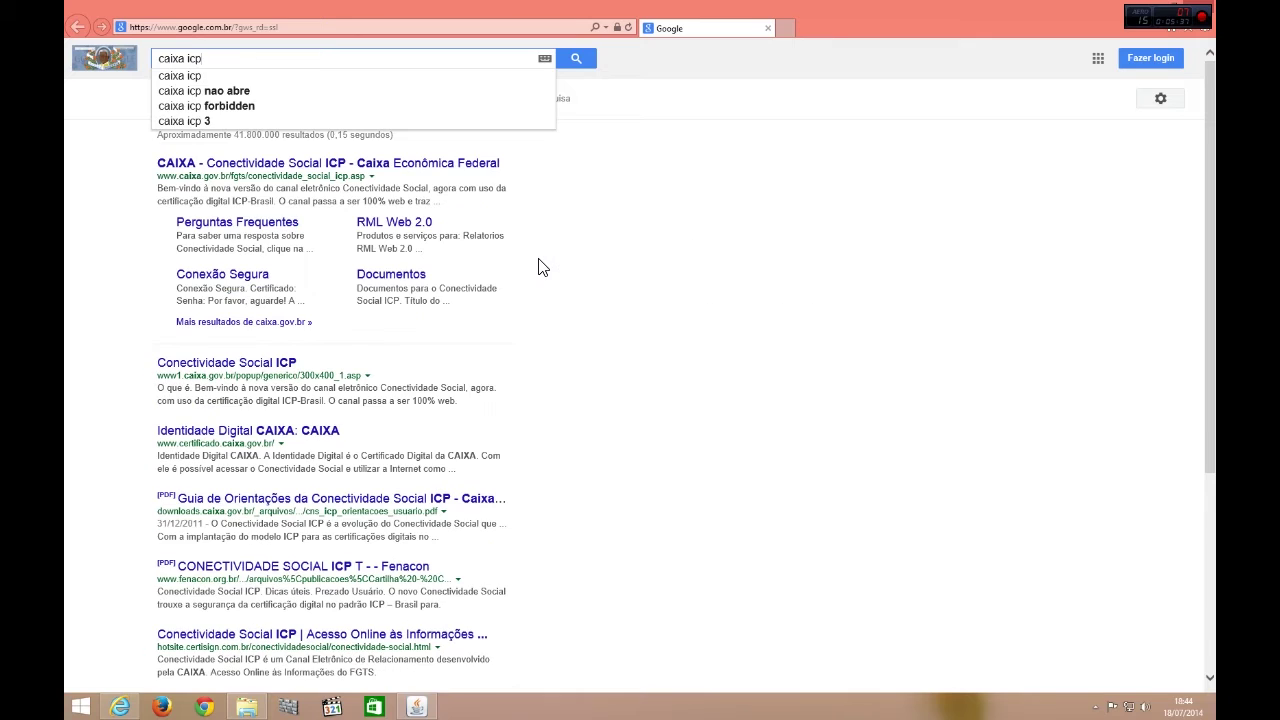
key(Return)
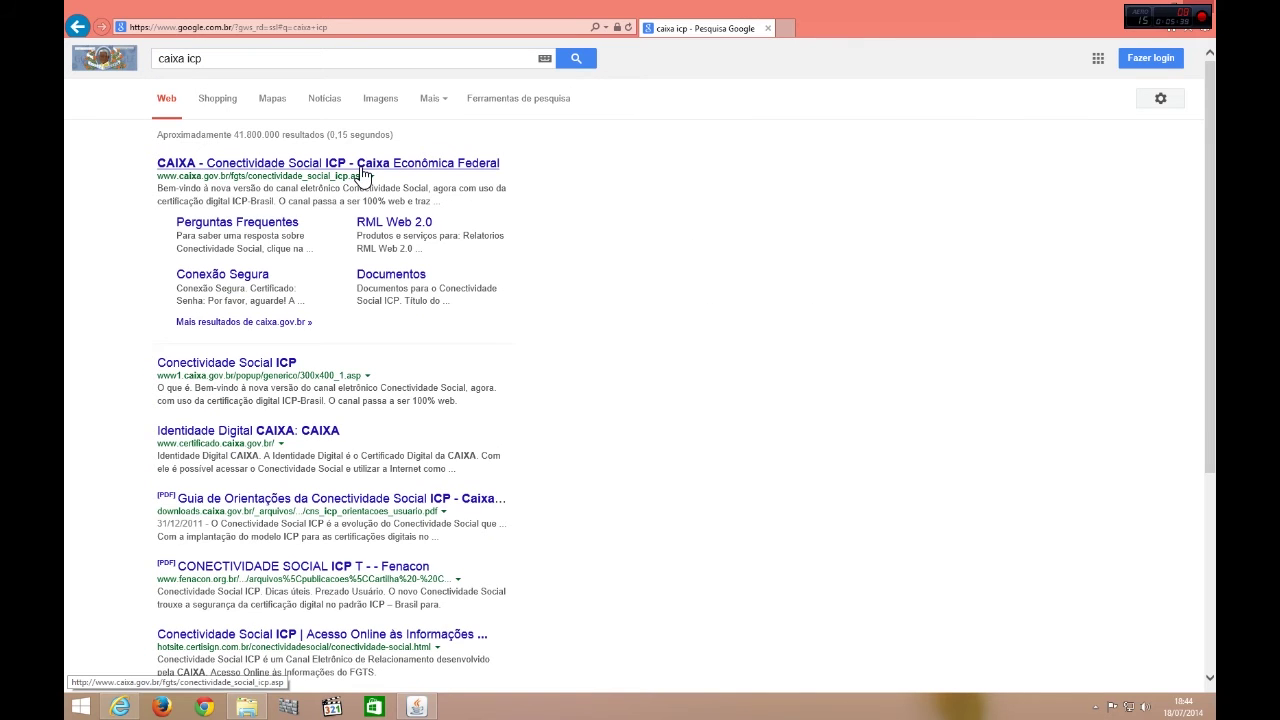
click(362, 175)
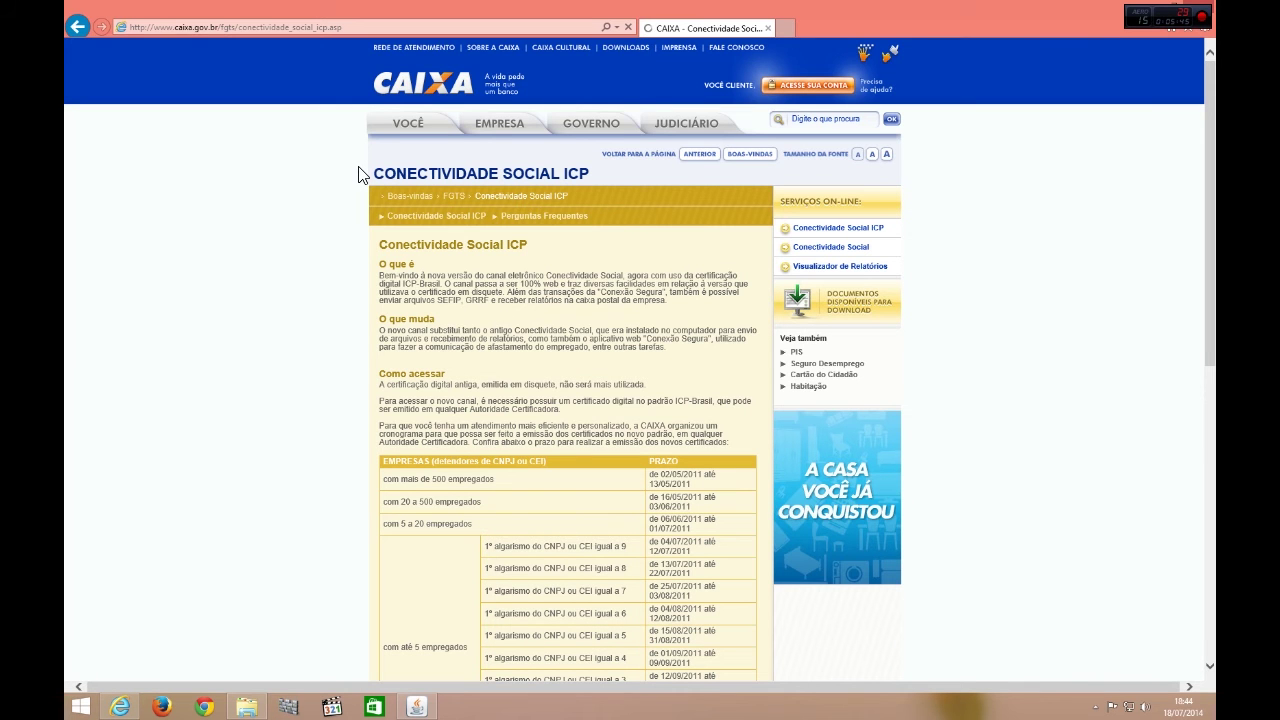
key(alt)
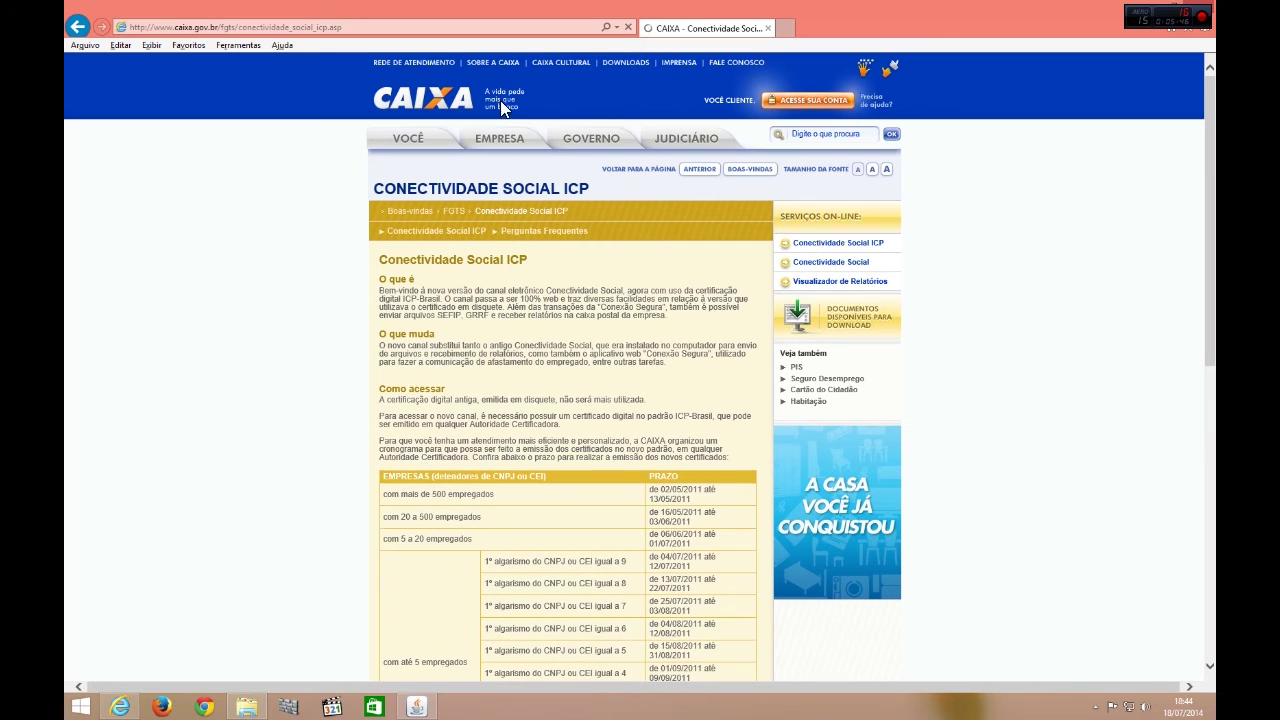
click(224, 46)
click(300, 372)
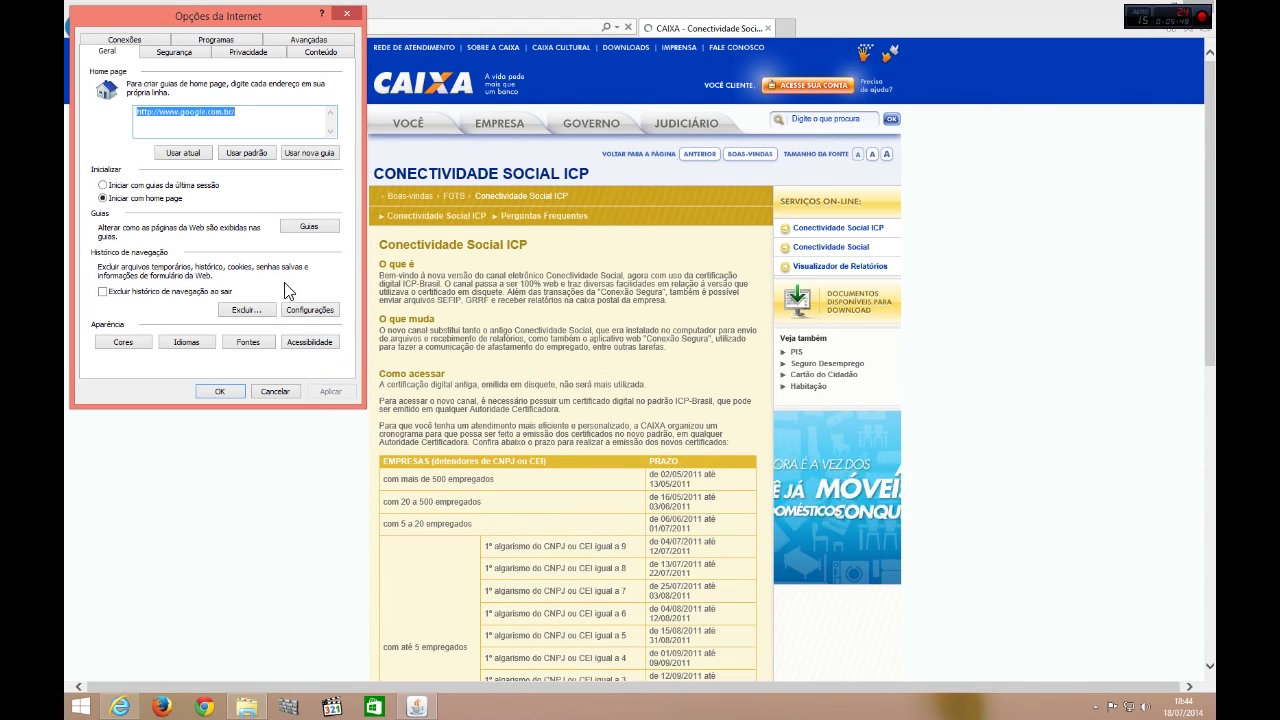
click(276, 392)
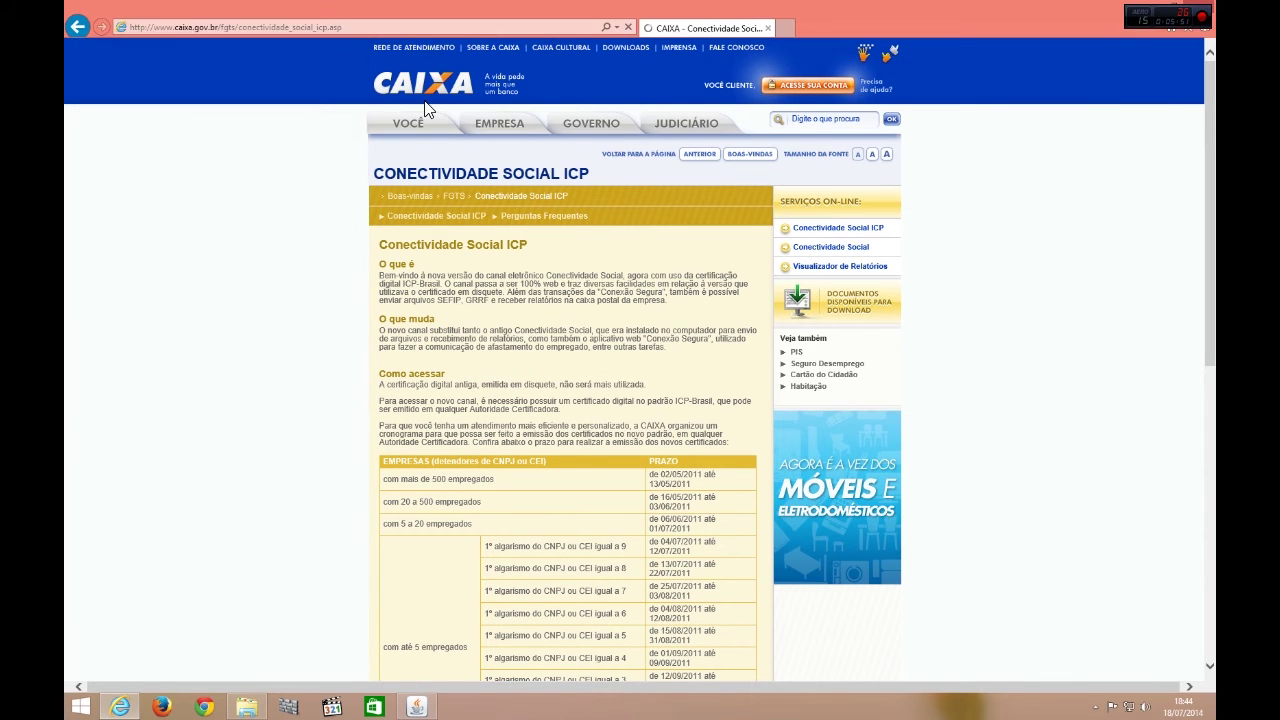
Step: Add the CAIXA site to the browser's Compatibility View settings
key(alt)
click(250, 45)
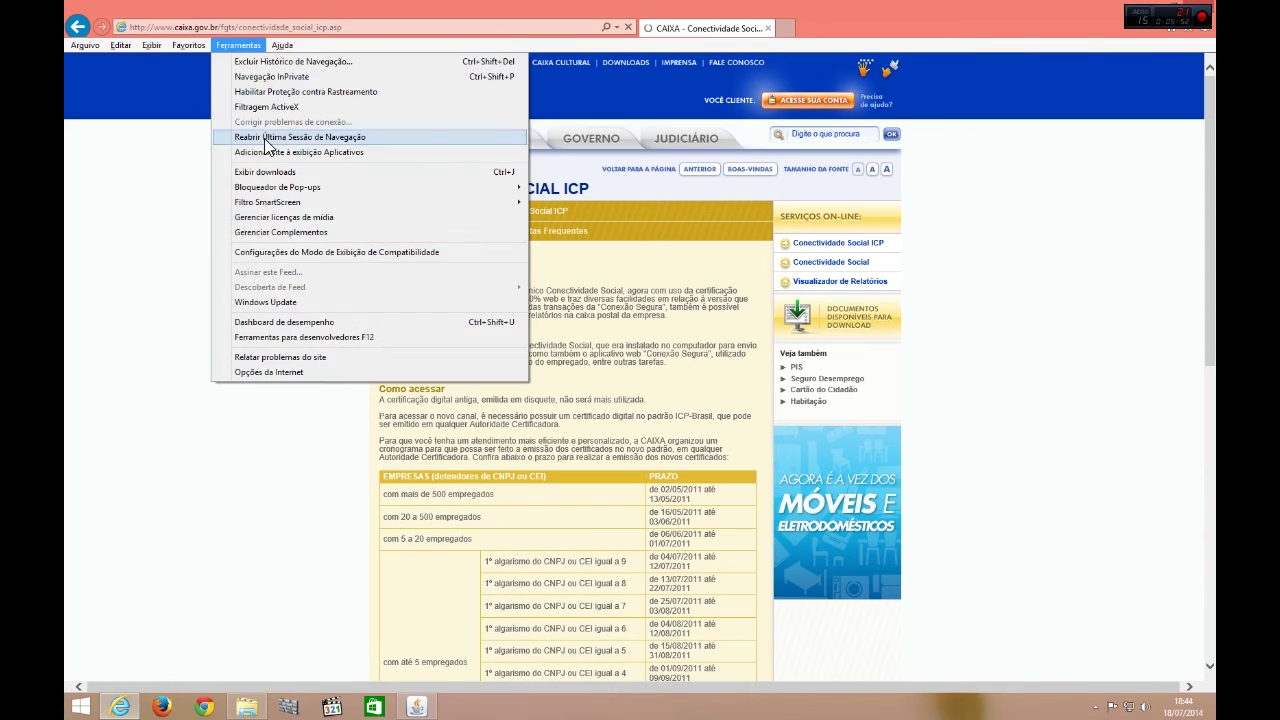
click(310, 252)
click(288, 91)
click(292, 301)
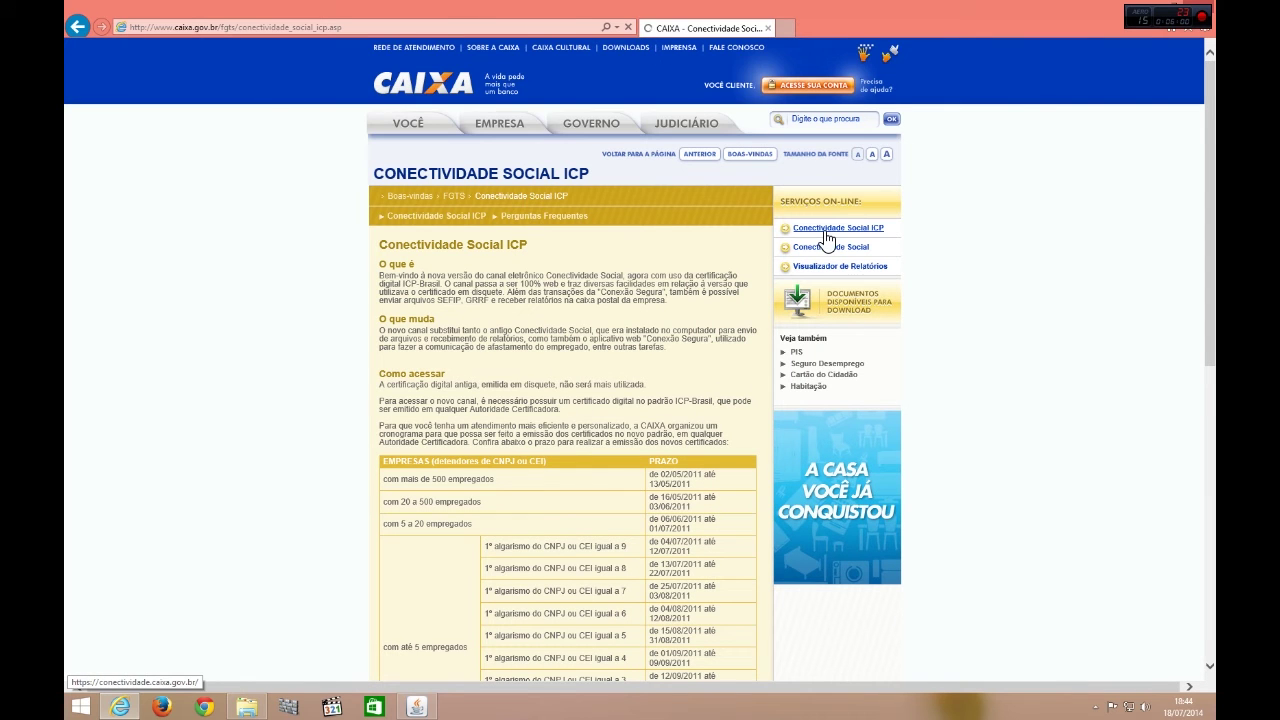
click(398, 29)
key(ctrl+c)
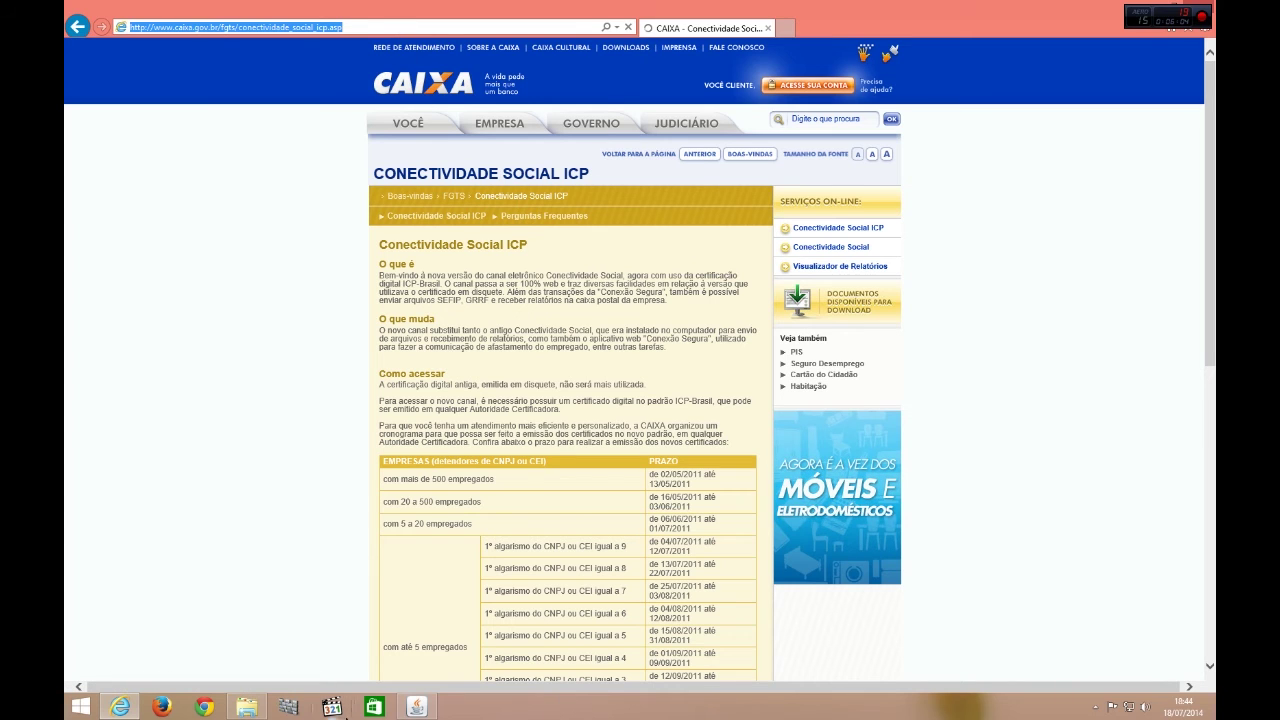
click(415, 708)
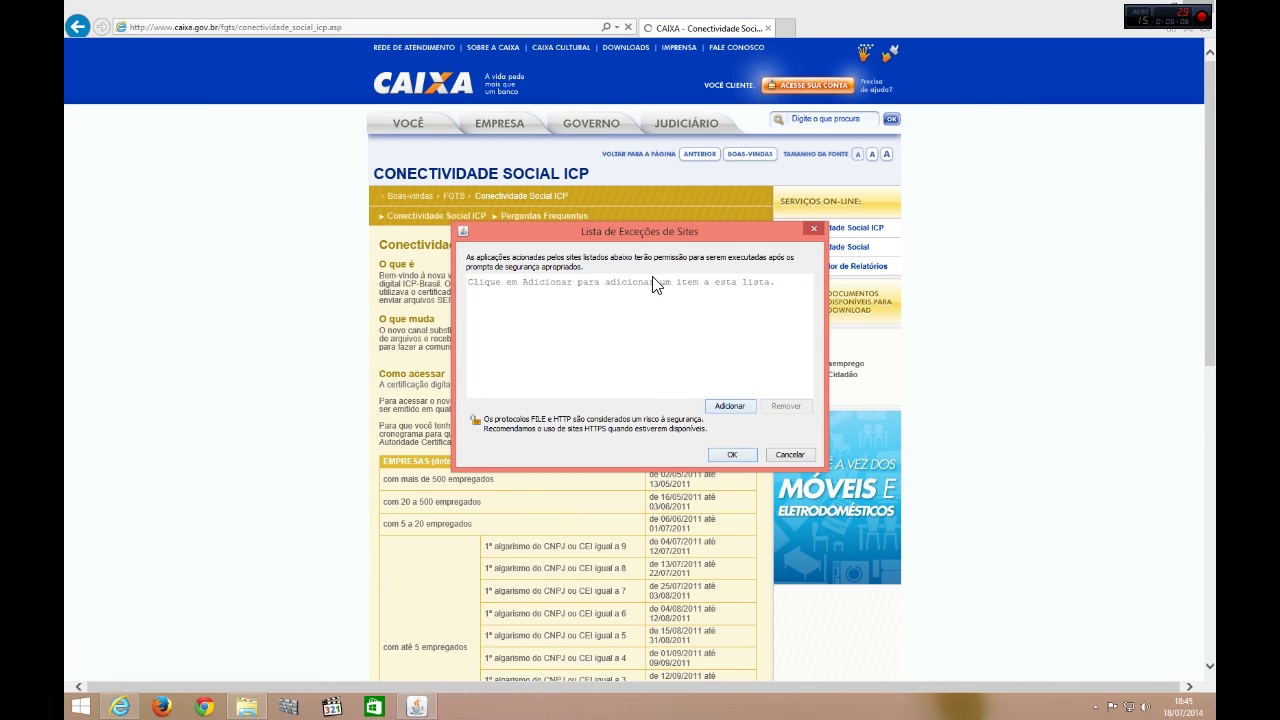
click(730, 406)
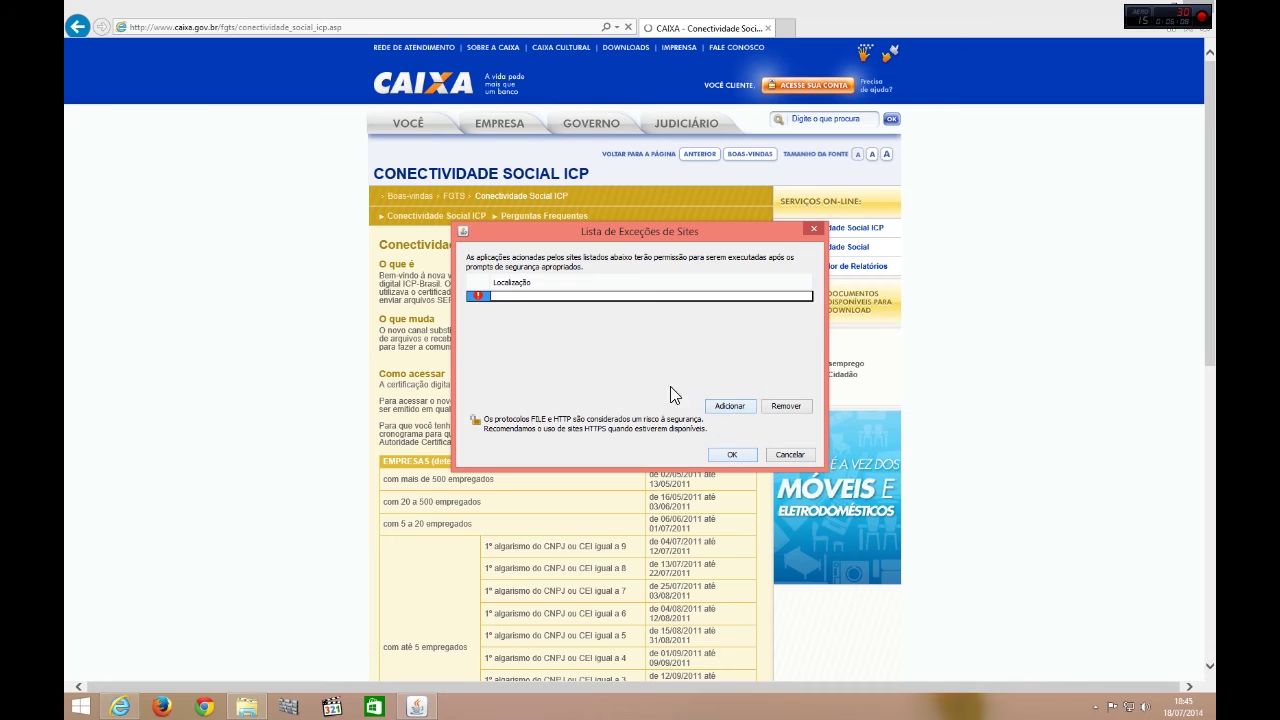
key(ctrl+v)
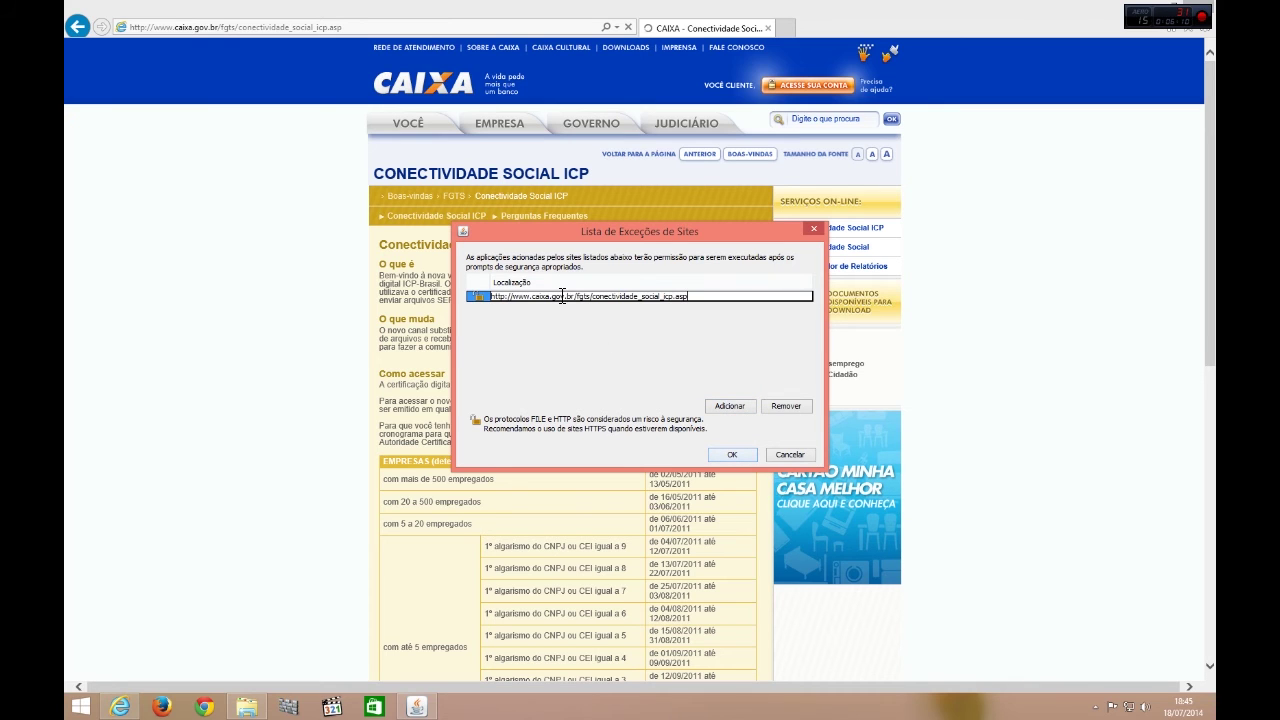
click(731, 406)
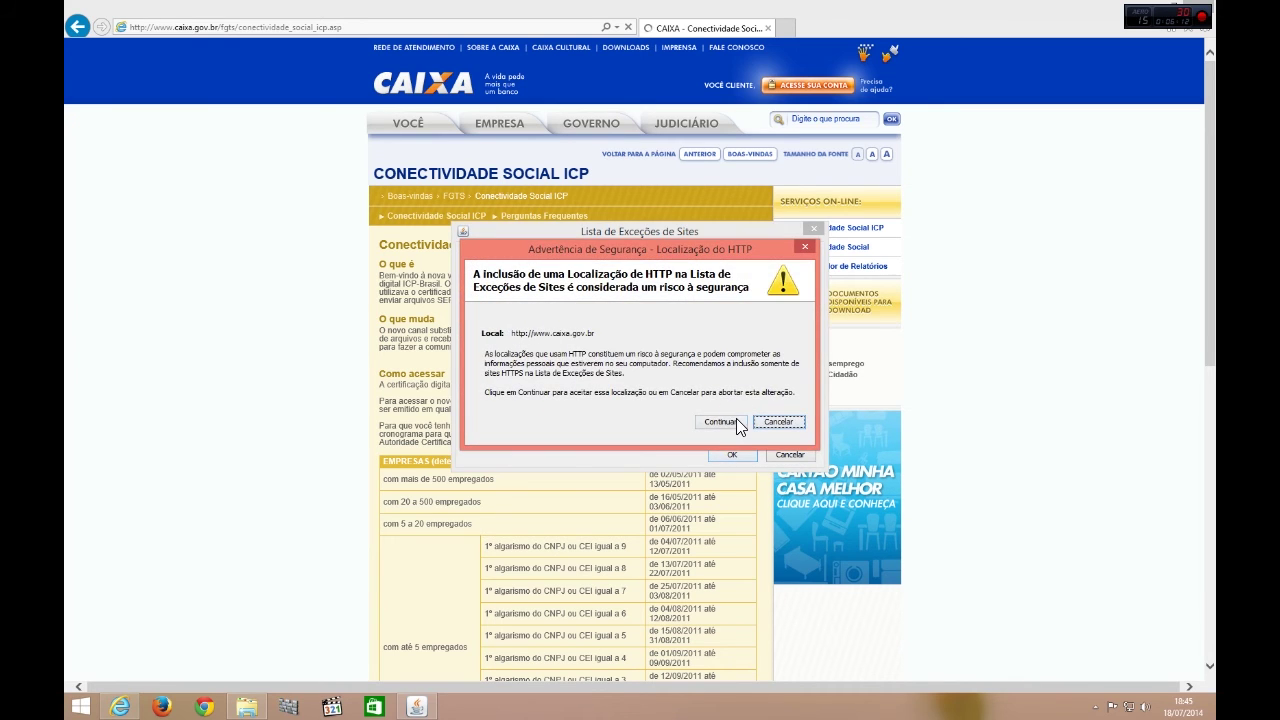
click(735, 425)
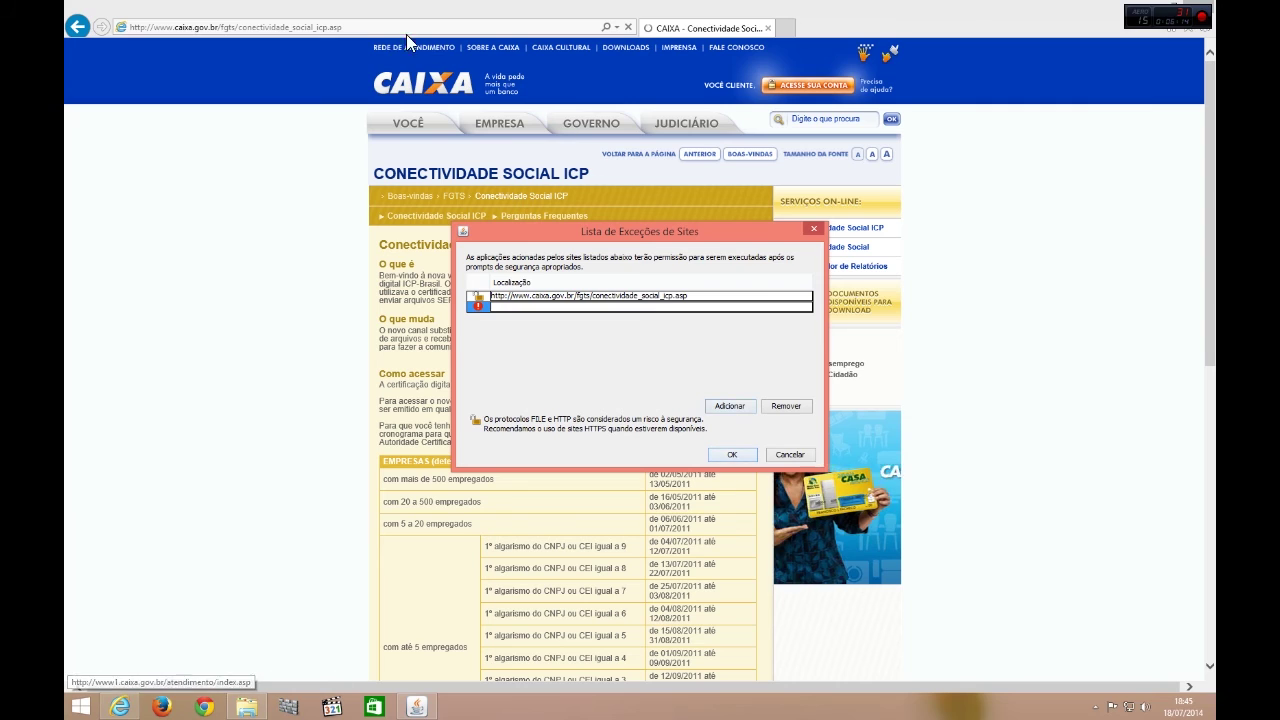
click(512, 105)
click(837, 234)
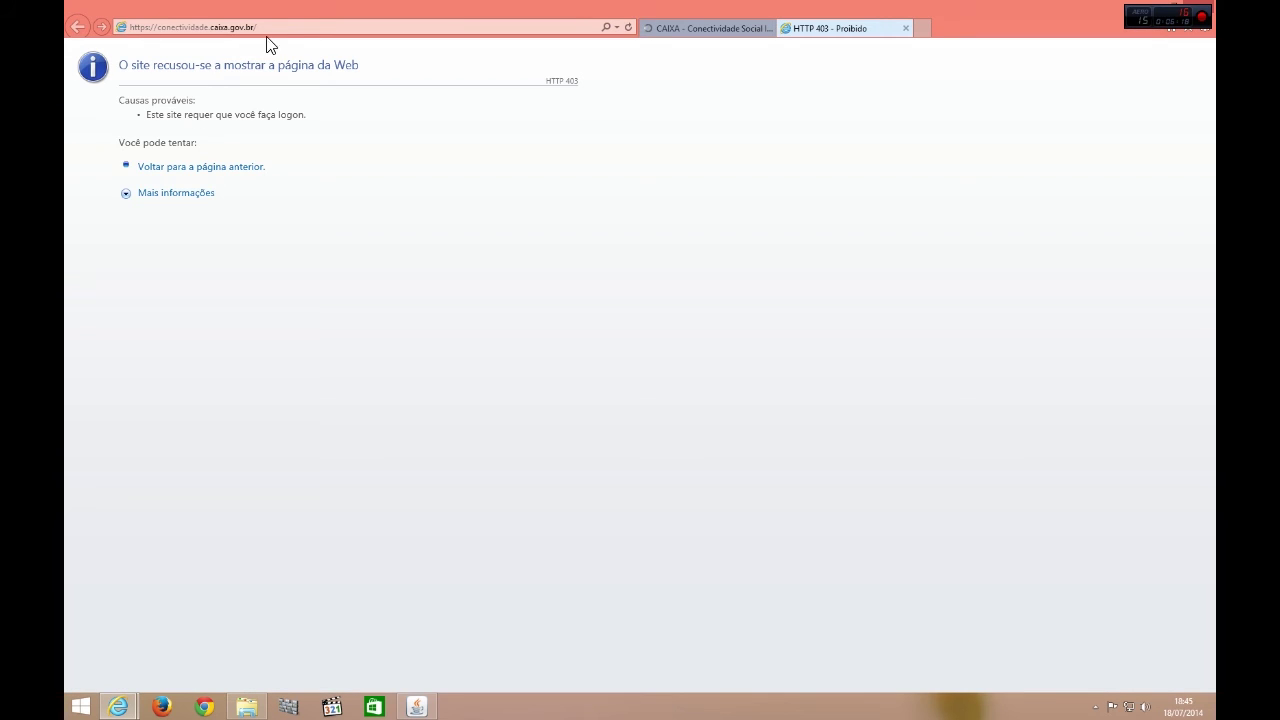
click(294, 29)
key(ctrl+c)
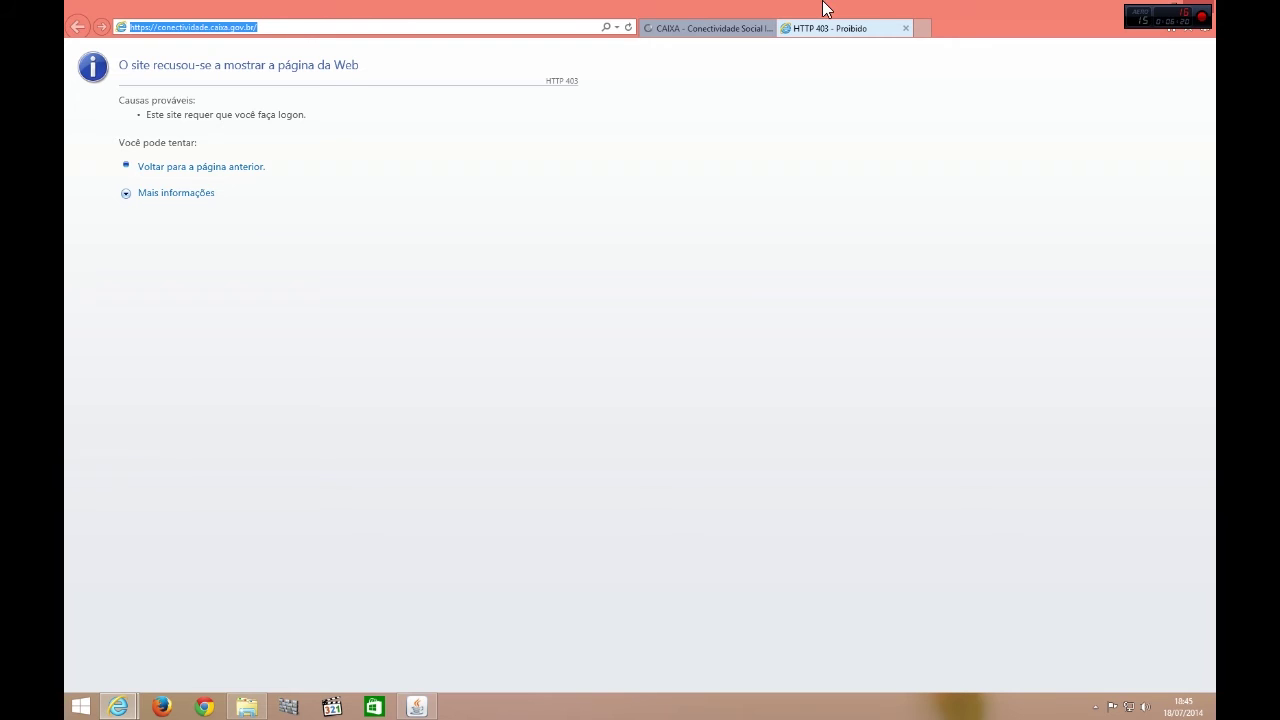
click(905, 30)
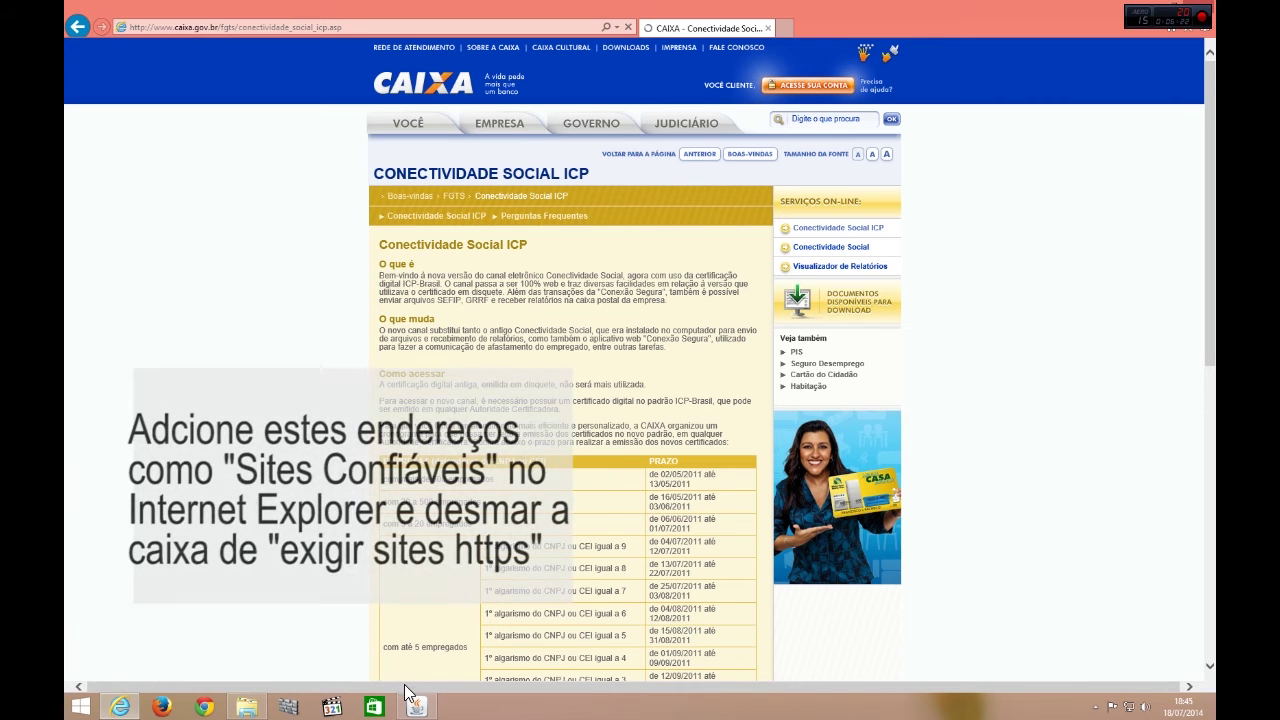
click(418, 709)
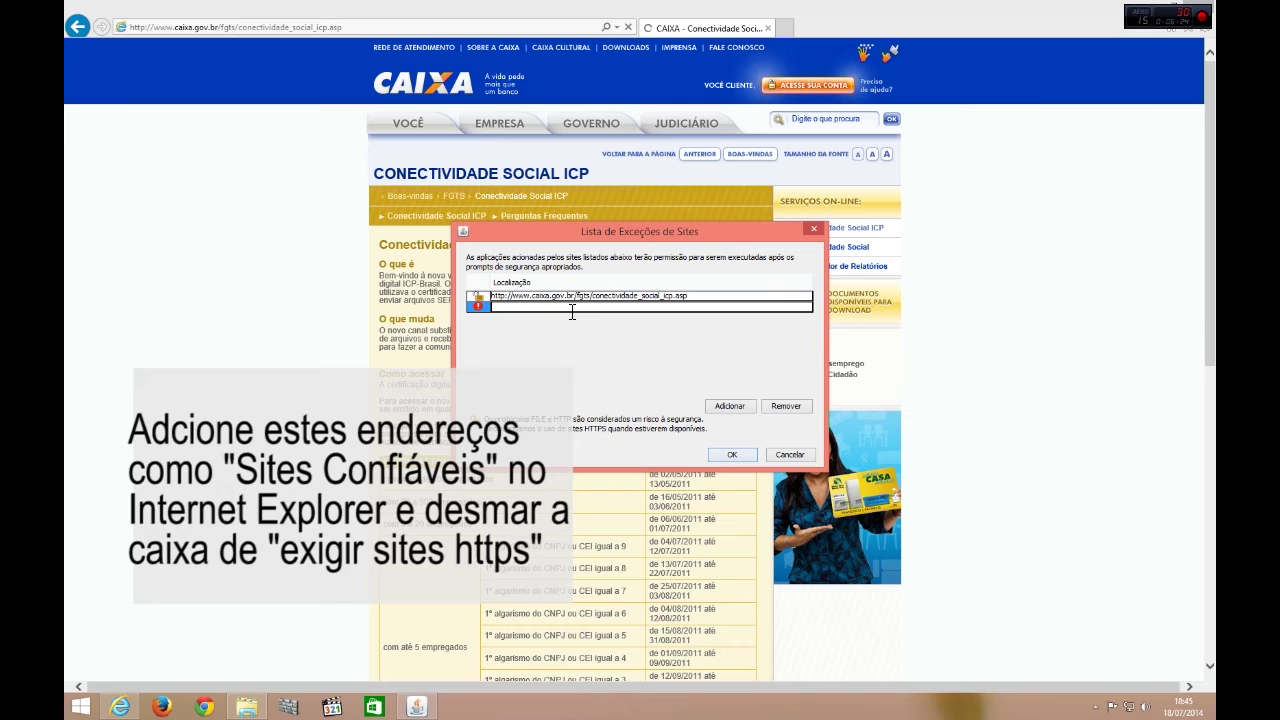
key(ctrl+v)
click(729, 406)
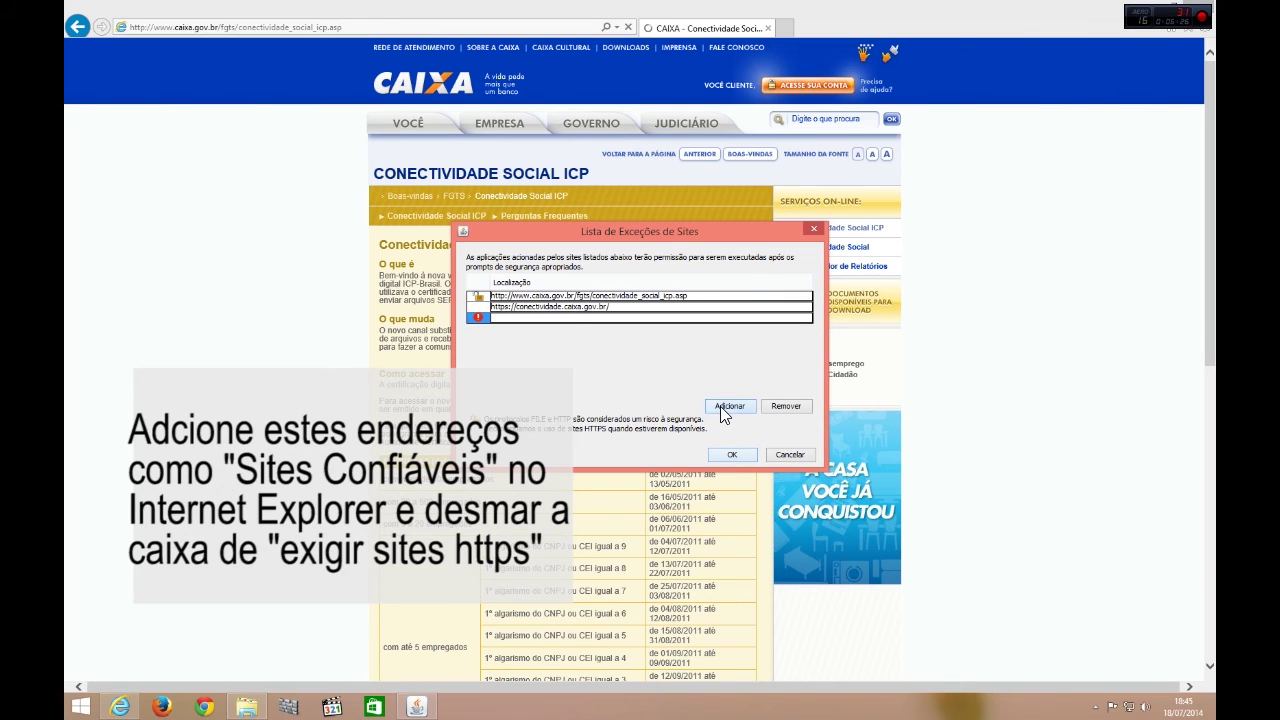
click(740, 454)
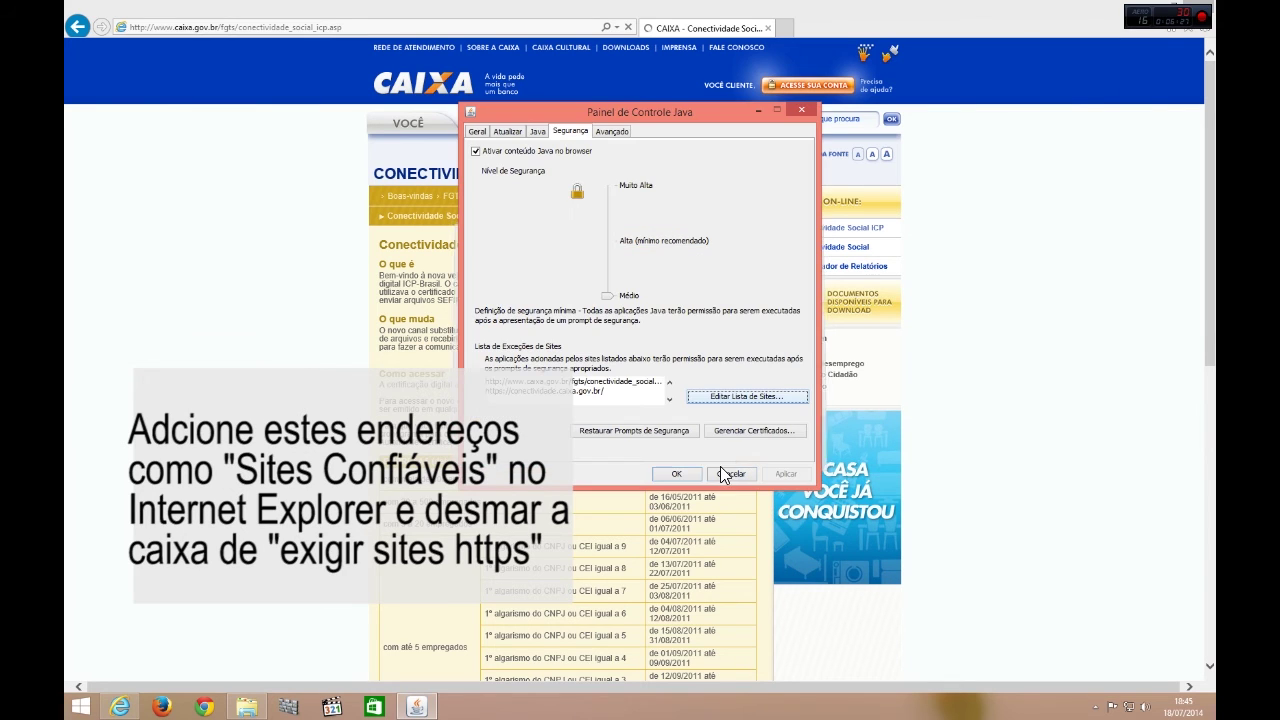
Step: Set Java's mixed code verification to "Ativar - ocultar advertência e executar com proteções", apply the settings, and close Java's control panel and the browser
click(611, 131)
drag(806, 228, 798, 354)
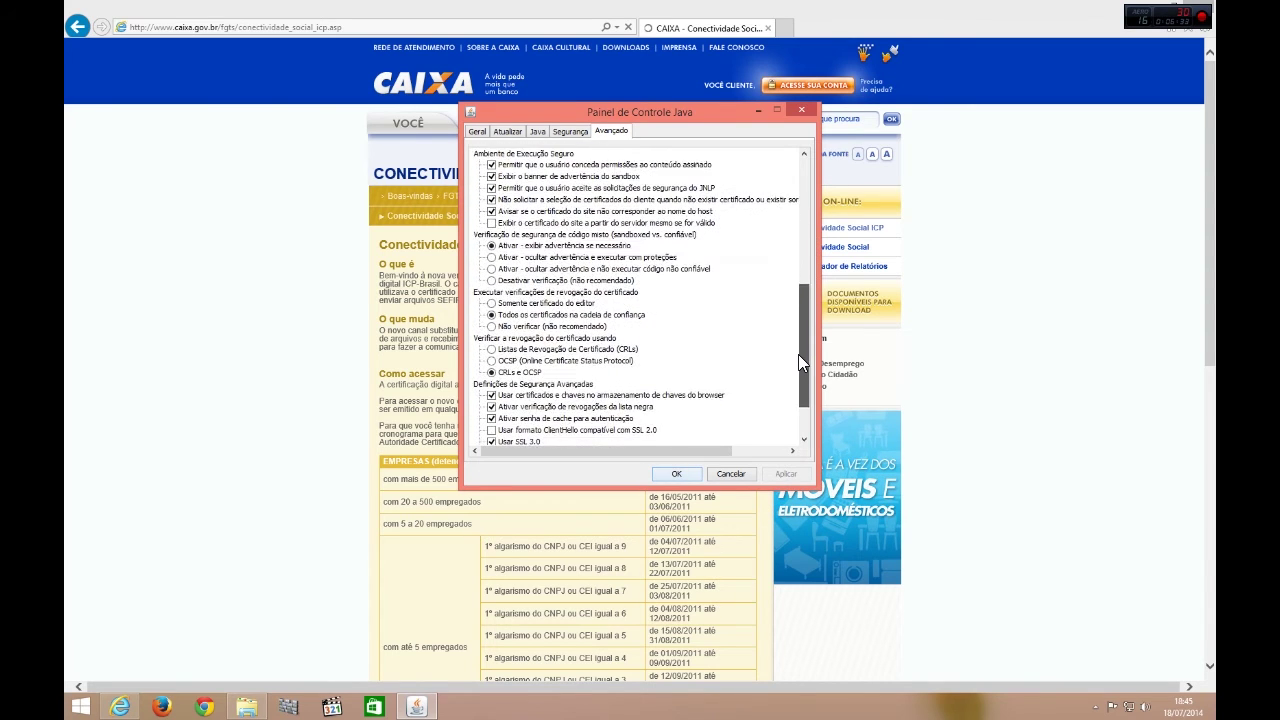
click(509, 257)
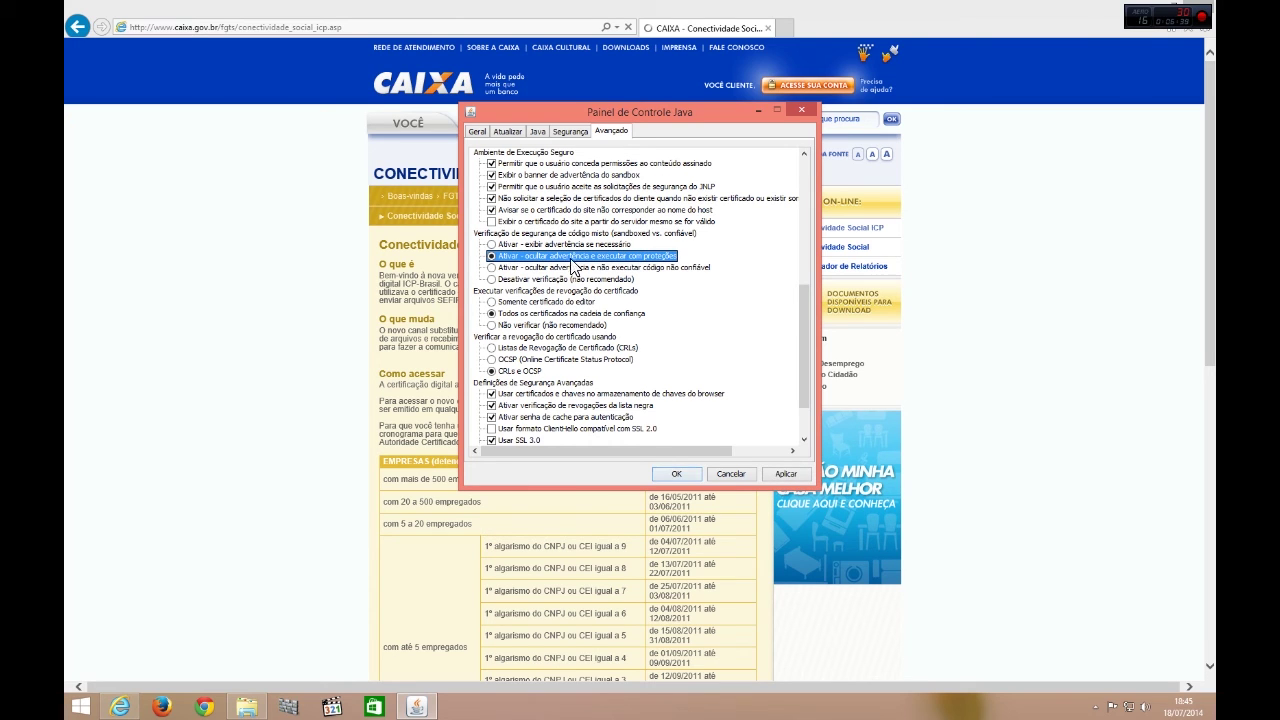
click(763, 480)
click(684, 474)
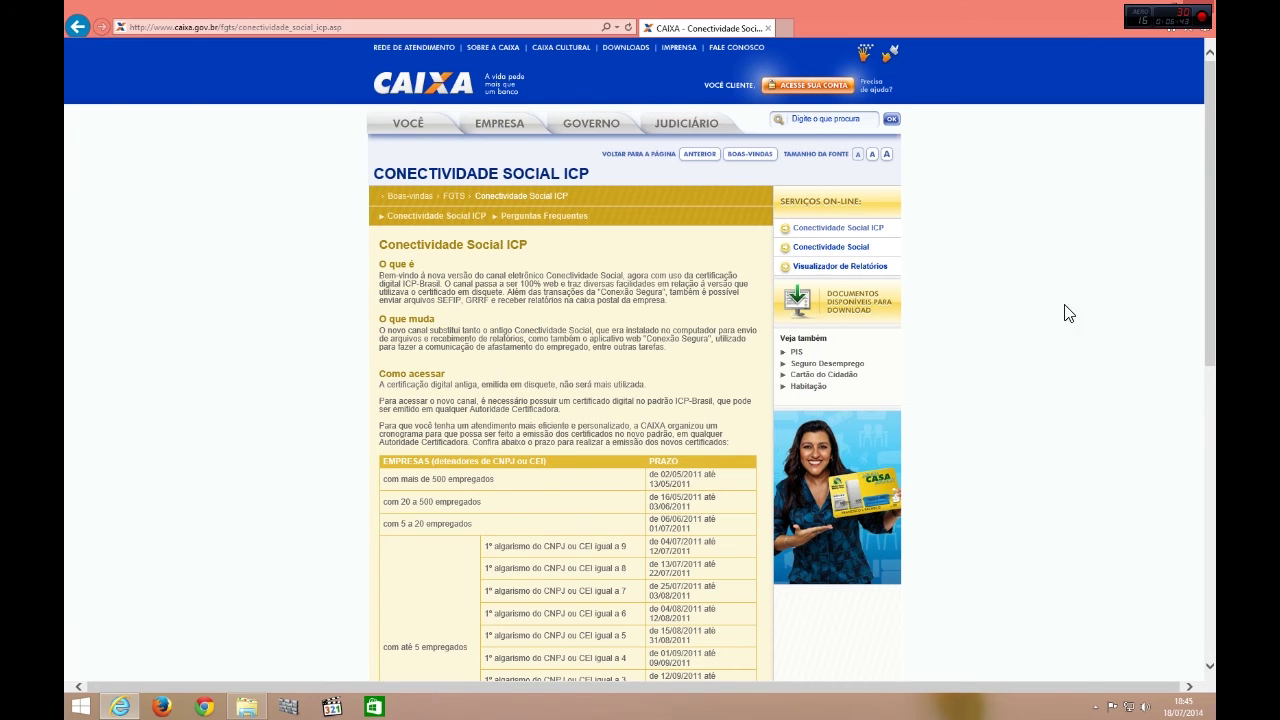
click(1205, 12)
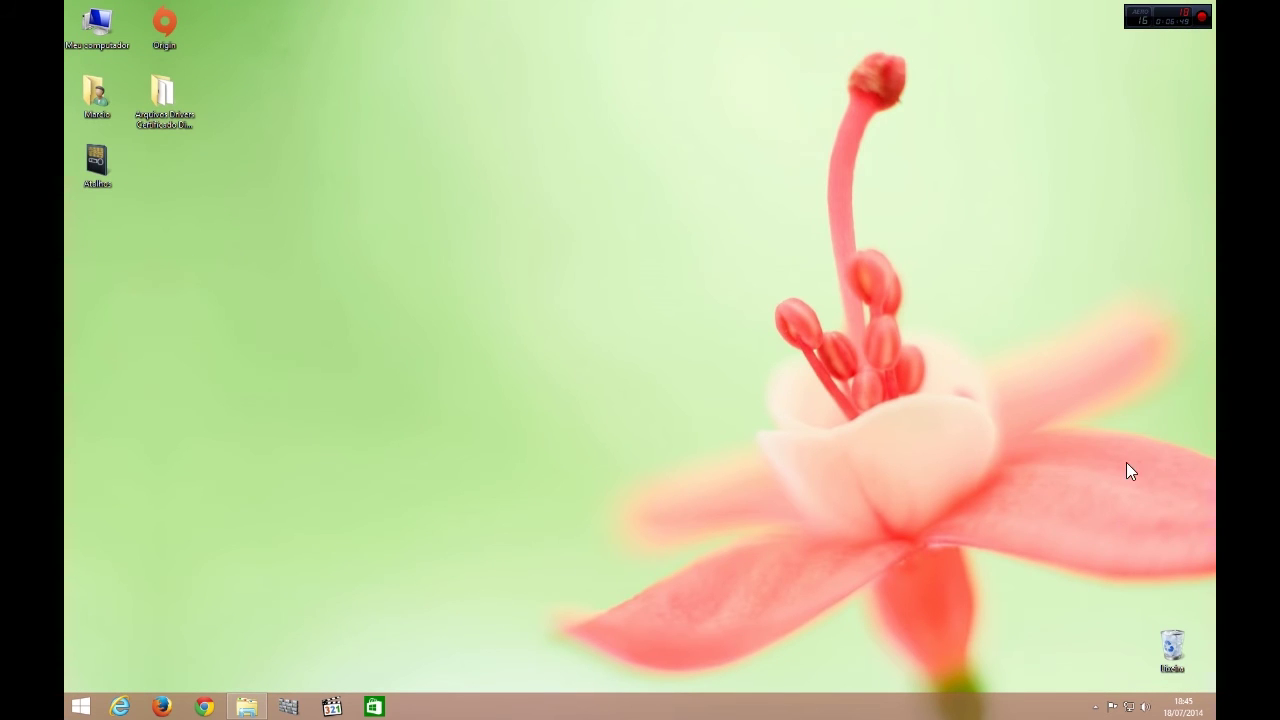
Step: Turn off the desktop preview option Espiar área de trabalho
mouse_move(1213, 712)
right_click(1213, 712)
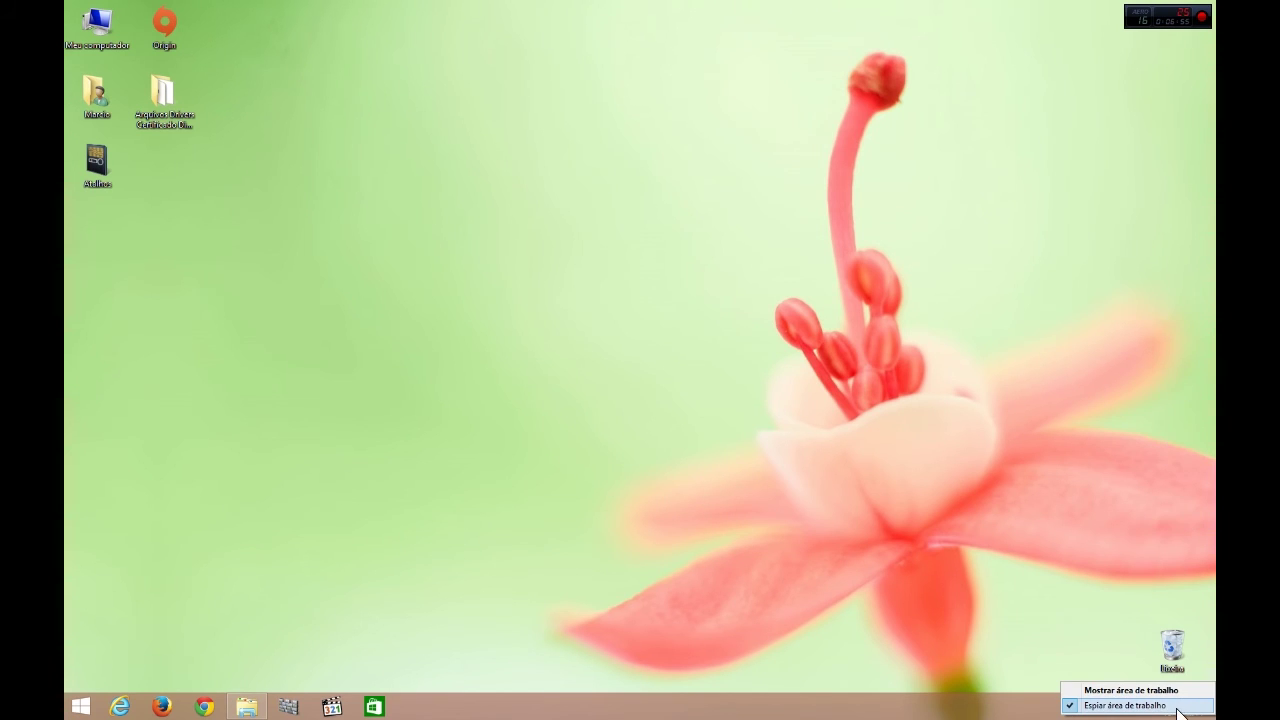
click(1110, 706)
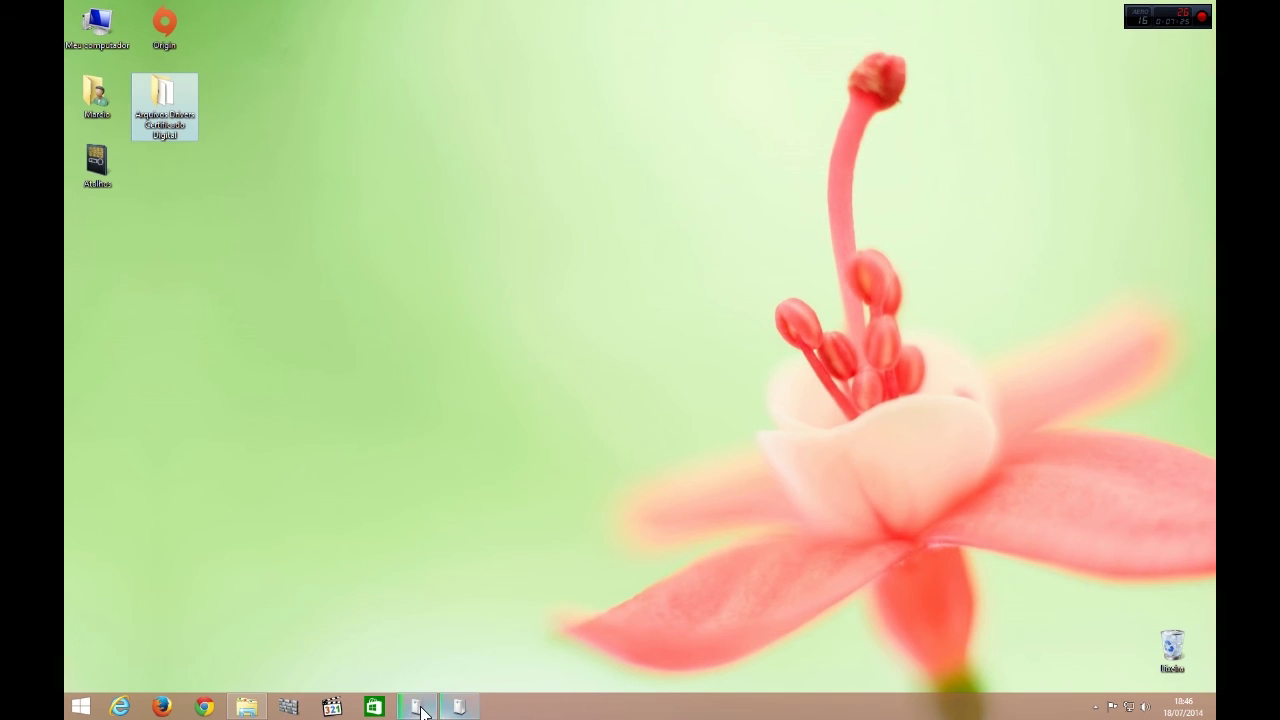
Step: Bring up the smart card reader and smart card installation windows and arrange them side by side to follow their progress
click(452, 704)
drag(575, 264, 431, 220)
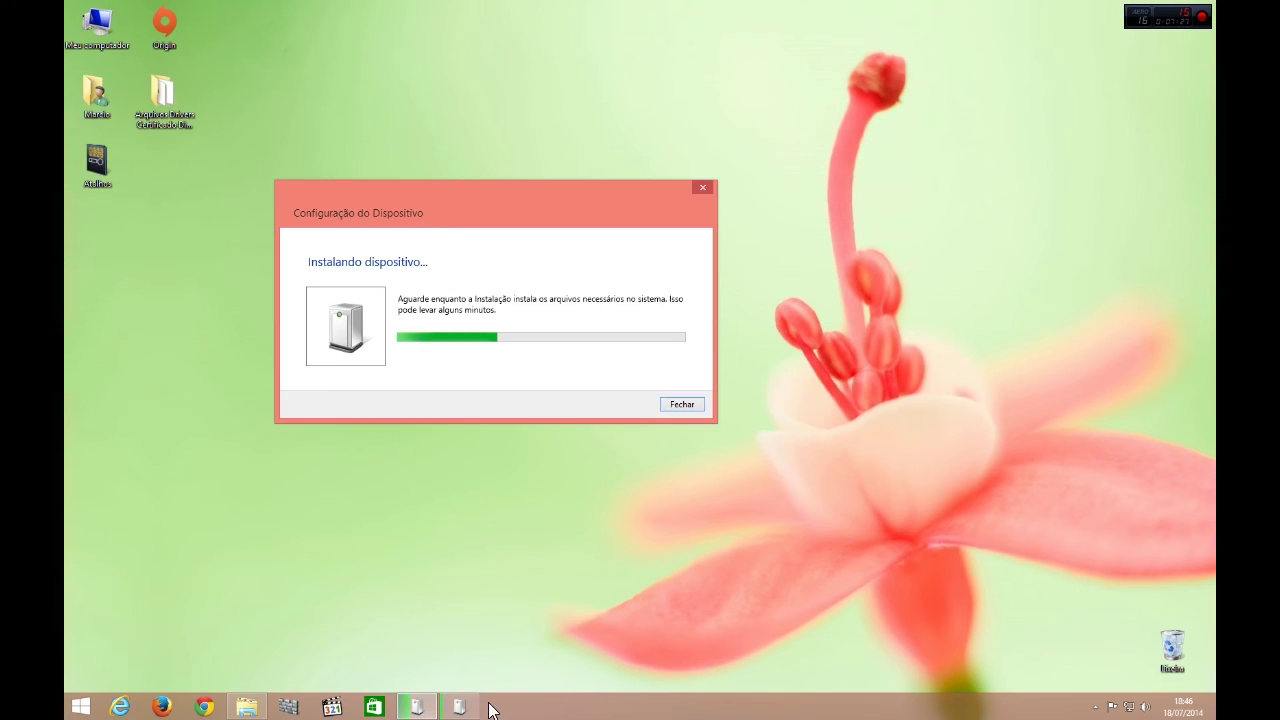
click(460, 710)
drag(603, 262, 866, 214)
drag(557, 224, 500, 218)
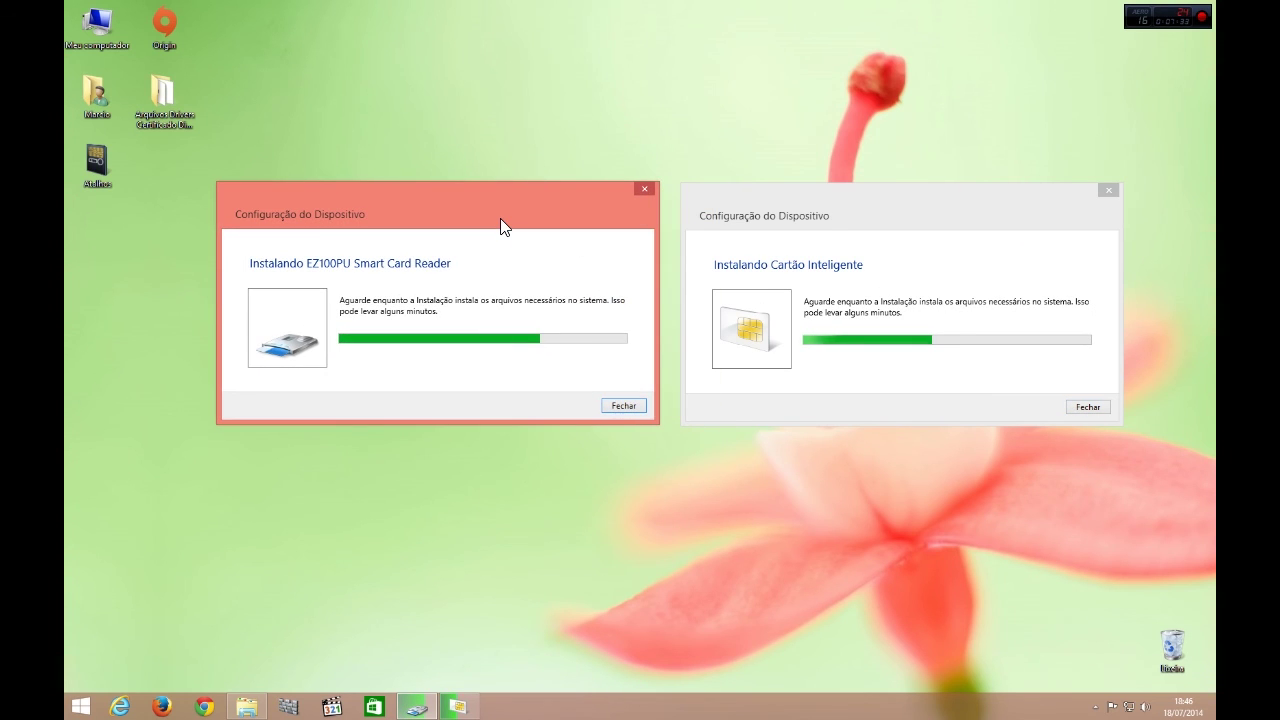
click(778, 206)
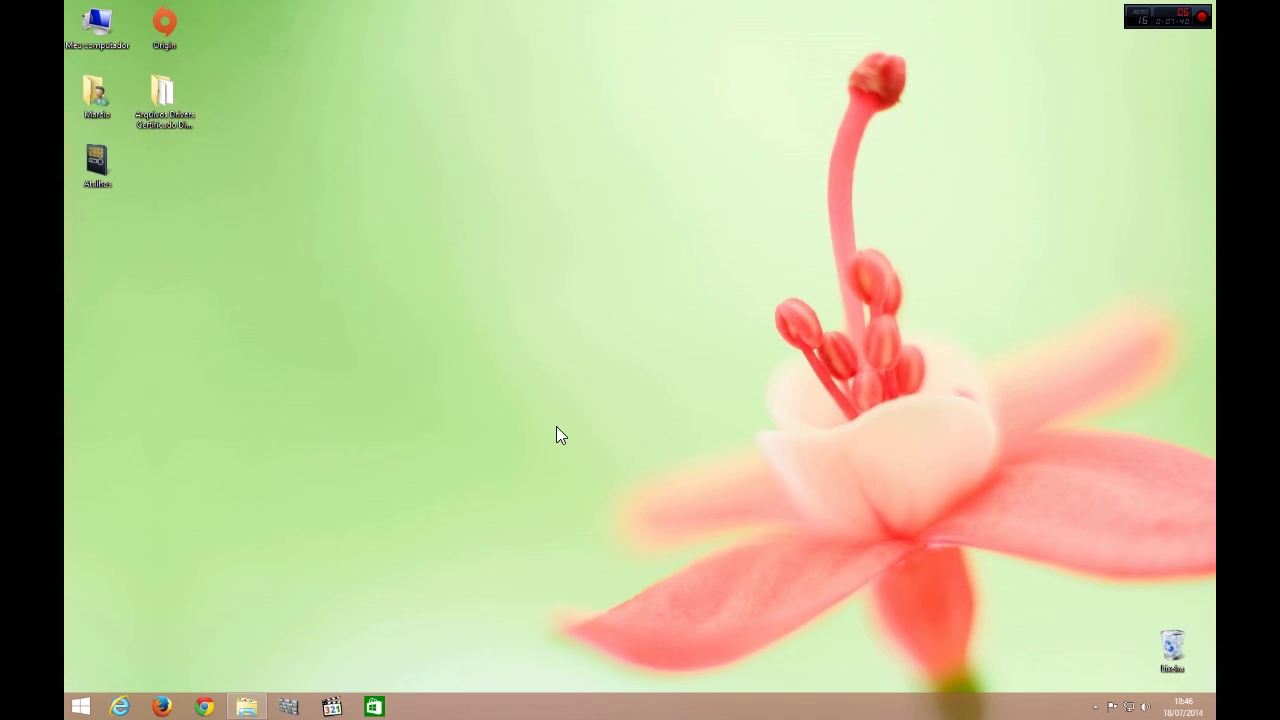
Step: Refresh the desktop
right_click(564, 178)
click(604, 237)
right_click(604, 237)
click(660, 285)
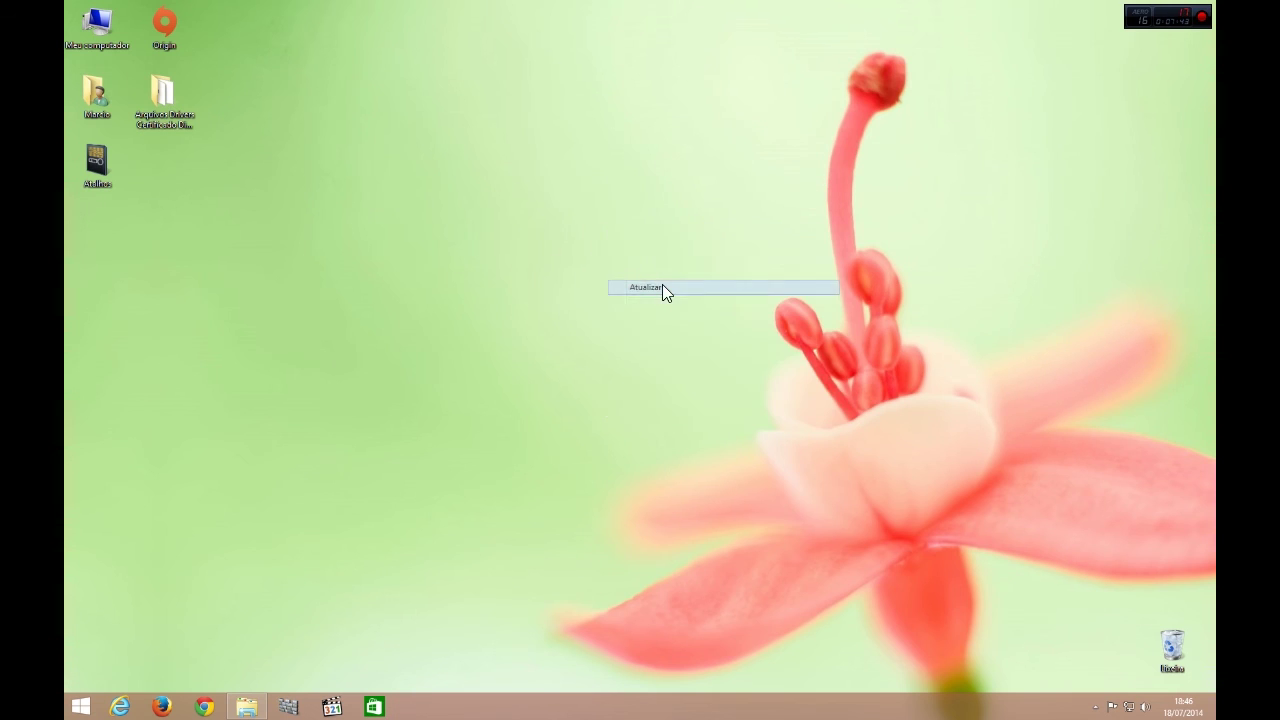
Step: Switch to Internet Explorer, running it as administrator
right_click(126, 708)
right_click(135, 658)
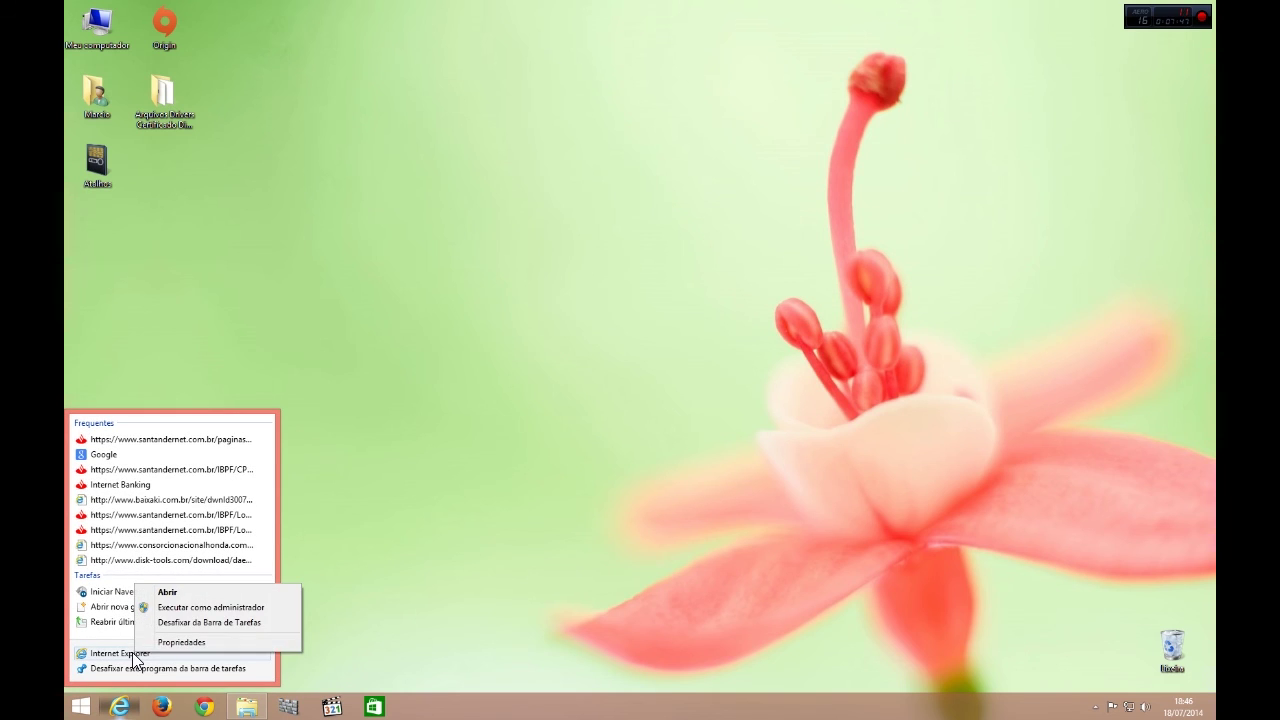
click(203, 608)
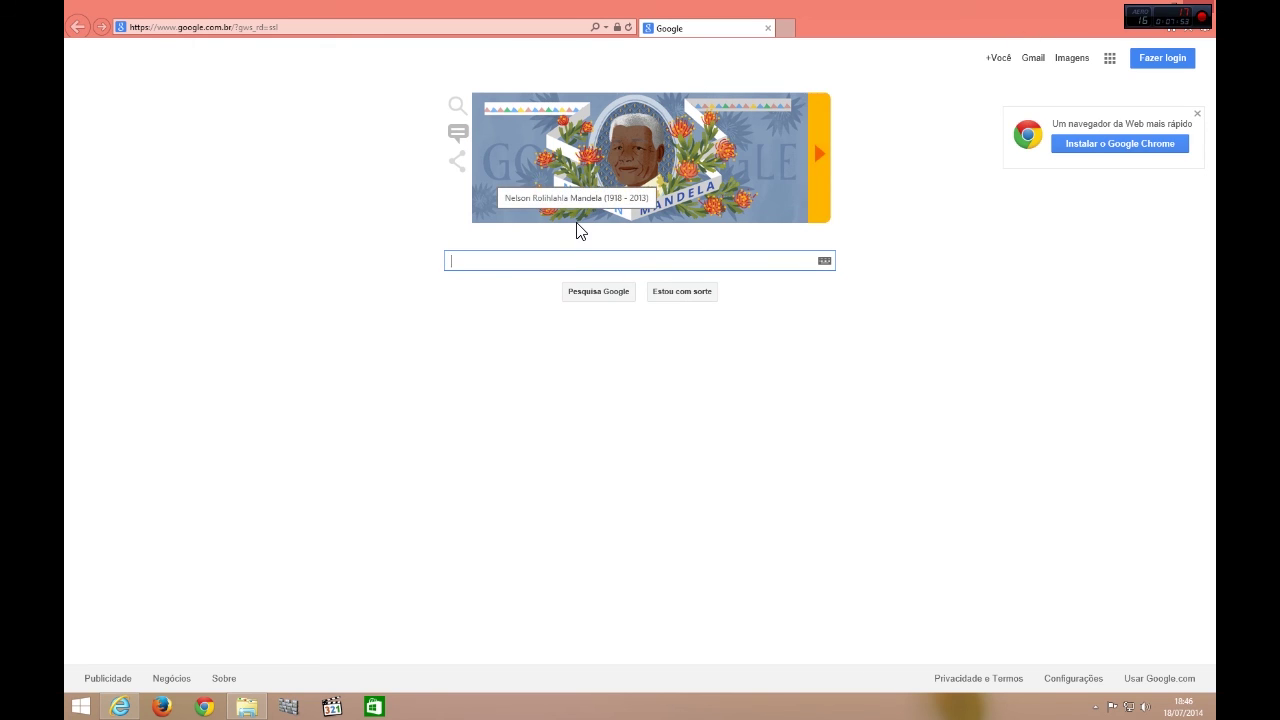
Step: Search Google for "caixa icp" and open the CAIXA - Conectividade Social ICP result
text(caixa)
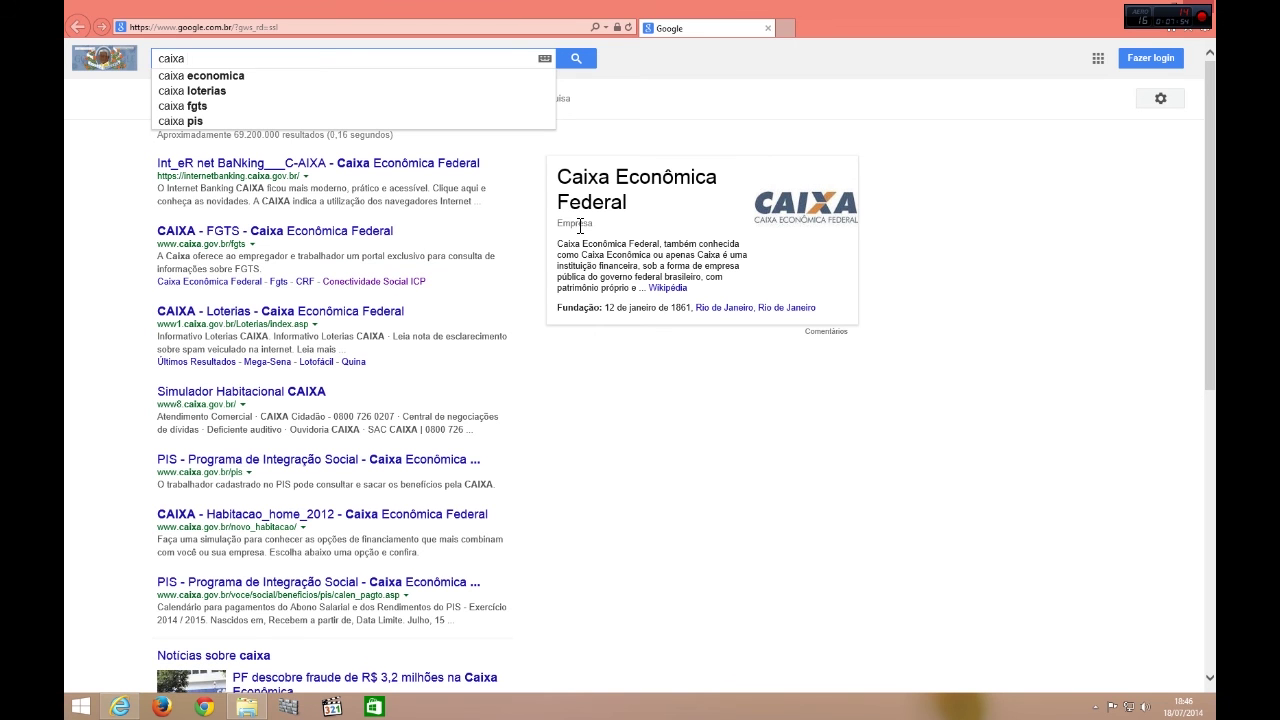
text( icp)
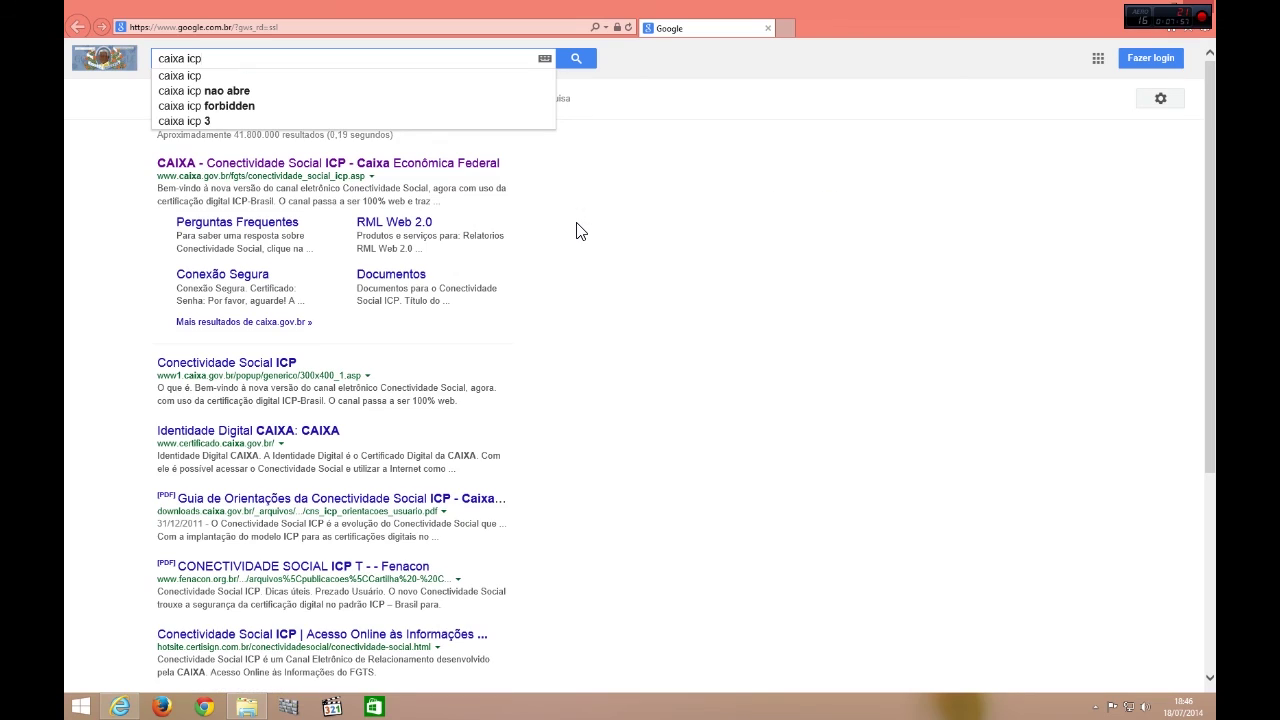
click(322, 164)
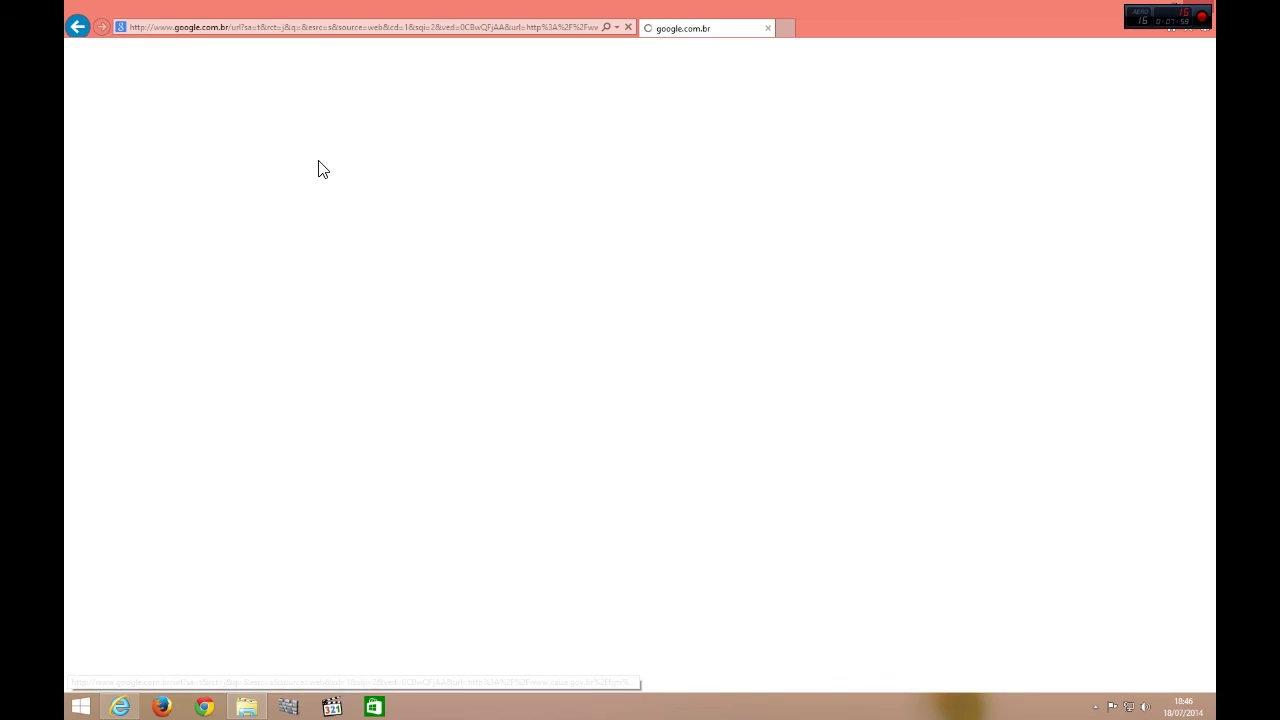